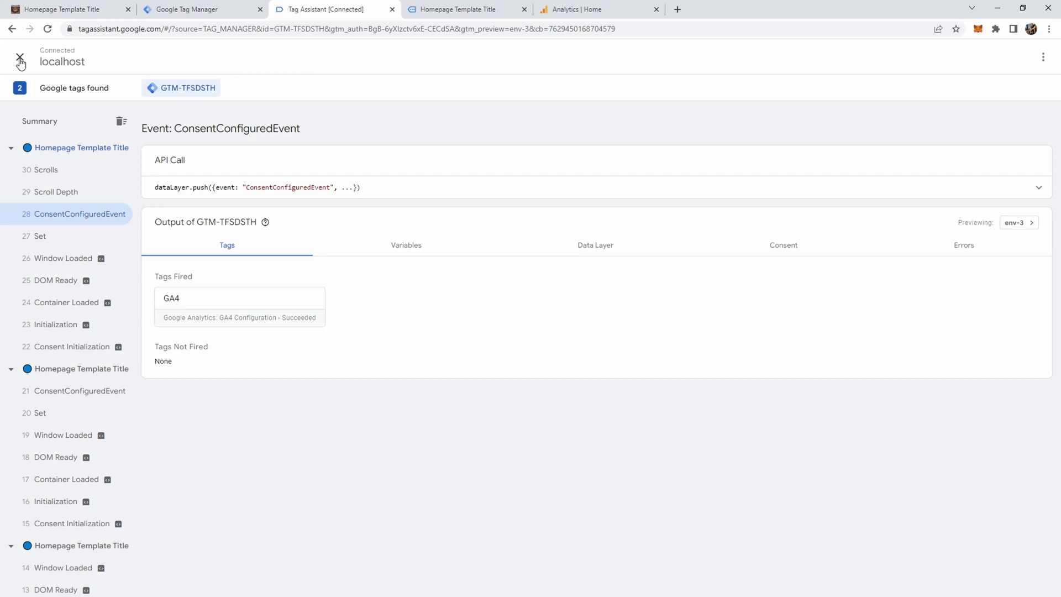
- Check the tags at the Consent Initialization event and confirm GA4 did not fire
left_click(60, 352)
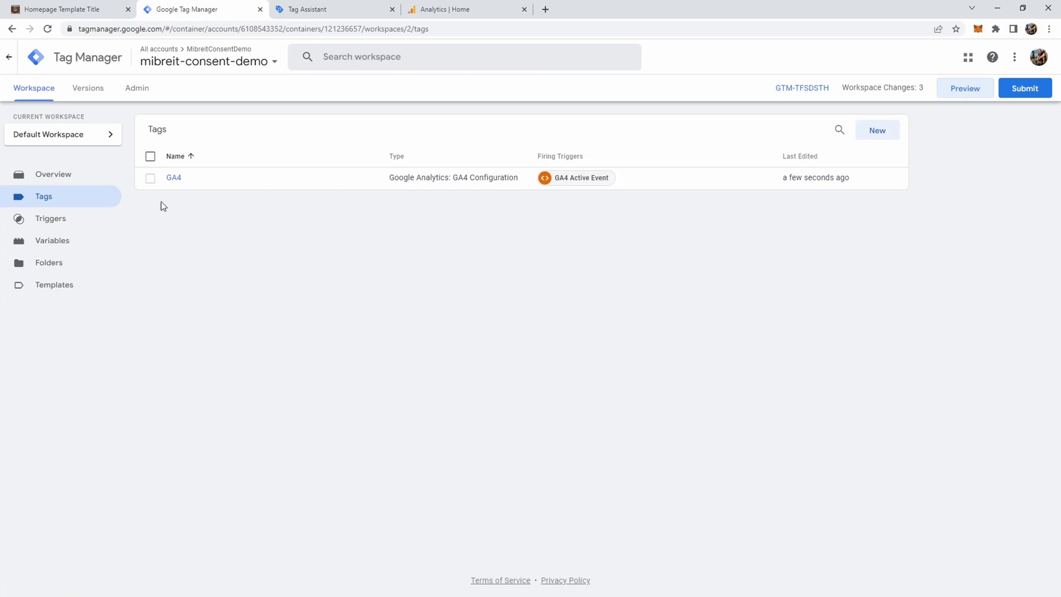
- Review the workspace's triggers, variables and tags lists
left_click(72, 219)
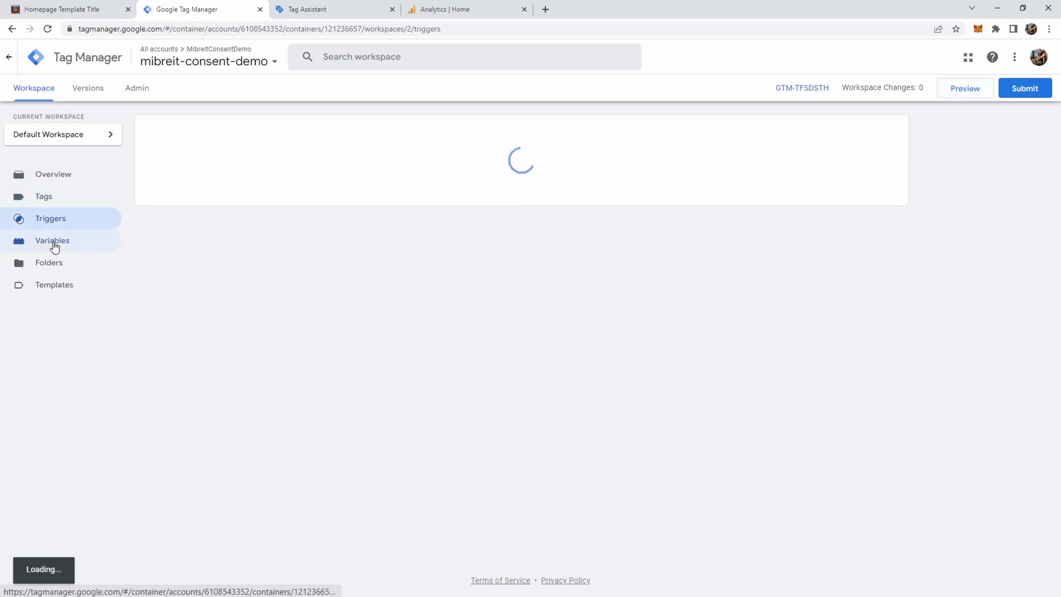
left_click(54, 243)
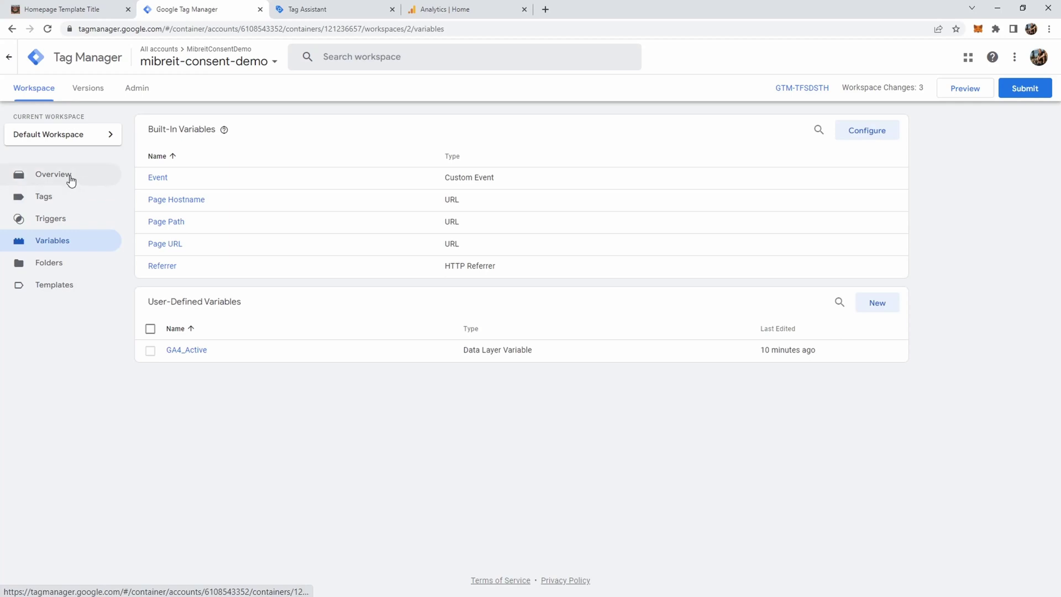
left_click(44, 196)
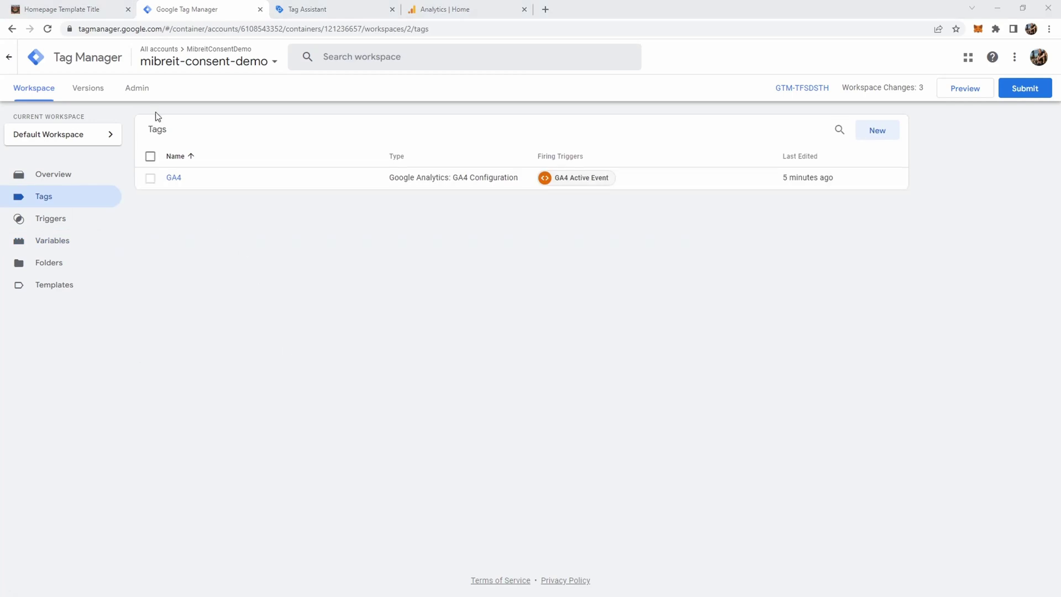
- Enable the consent overview (BETA) in Container Settings and save it
left_click(136, 95)
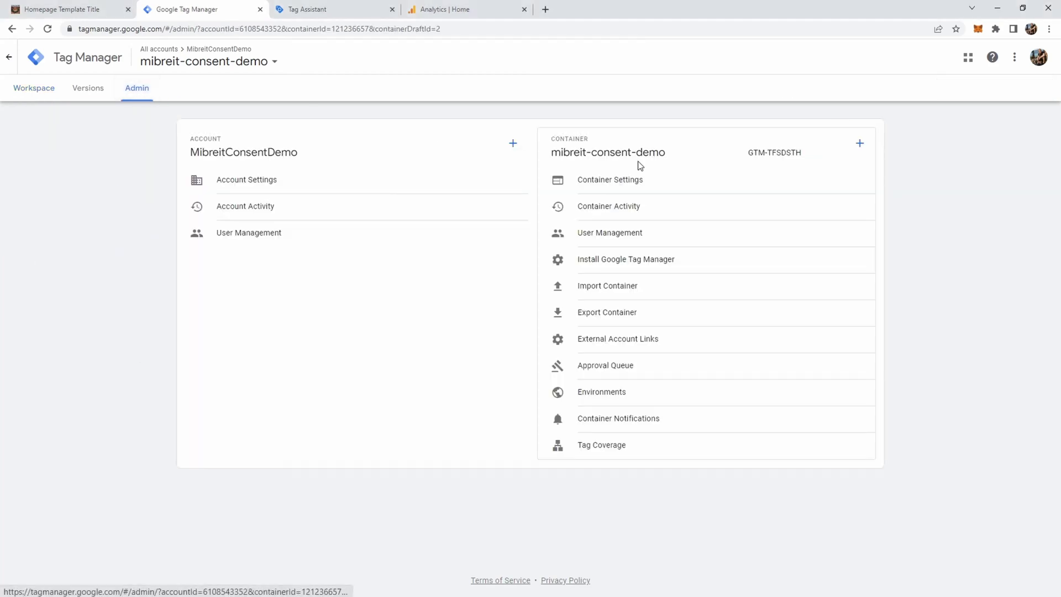
left_click(621, 183)
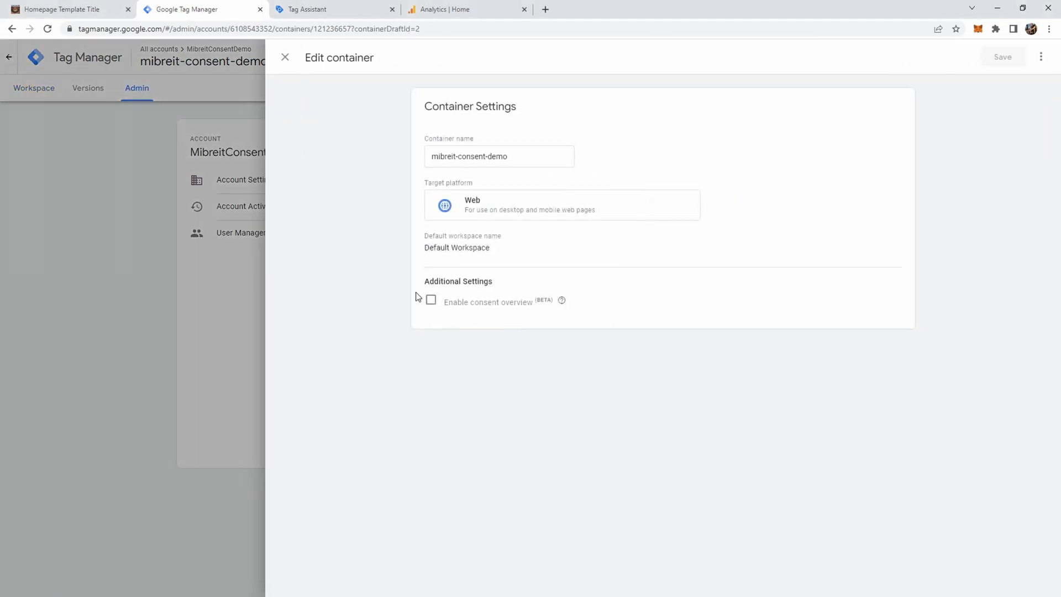
left_click(431, 307)
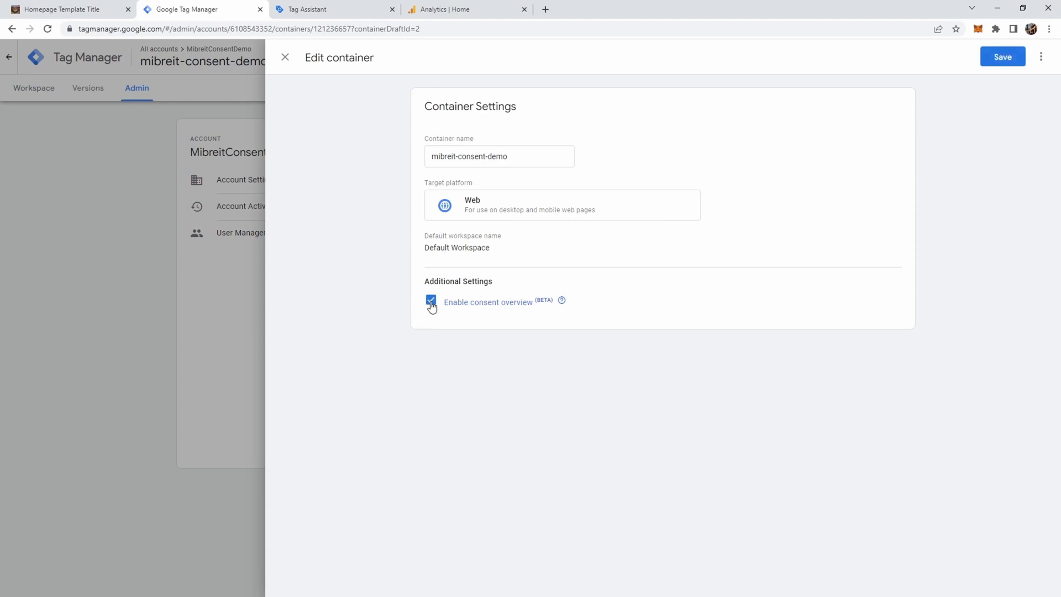
left_click(1002, 57)
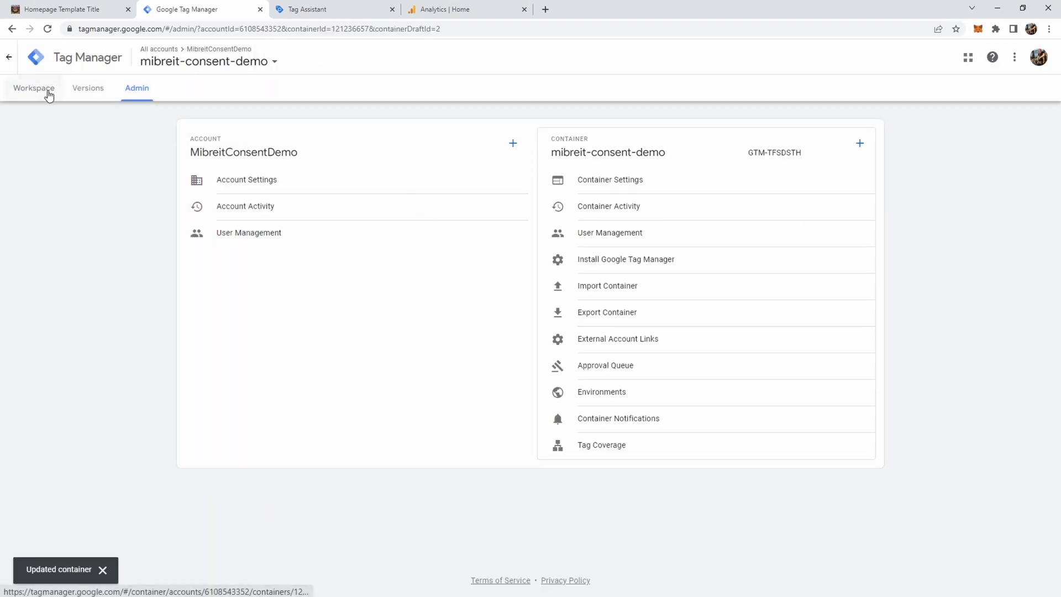
left_click(46, 89)
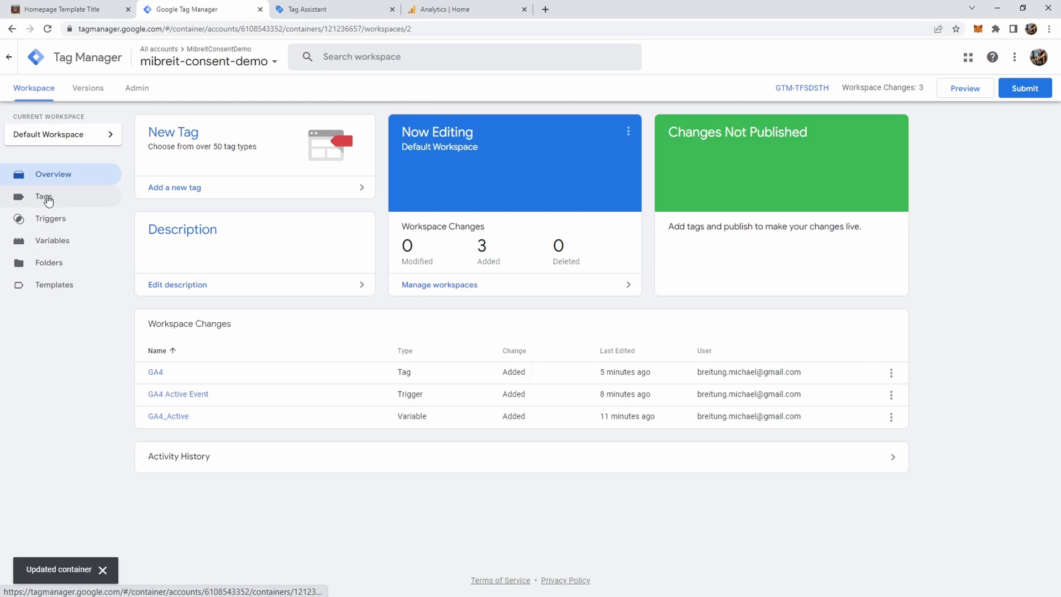
- Show the tags' Consent Overview and review GA4's built-in ad_storage and analytics_storage consents
left_click(48, 200)
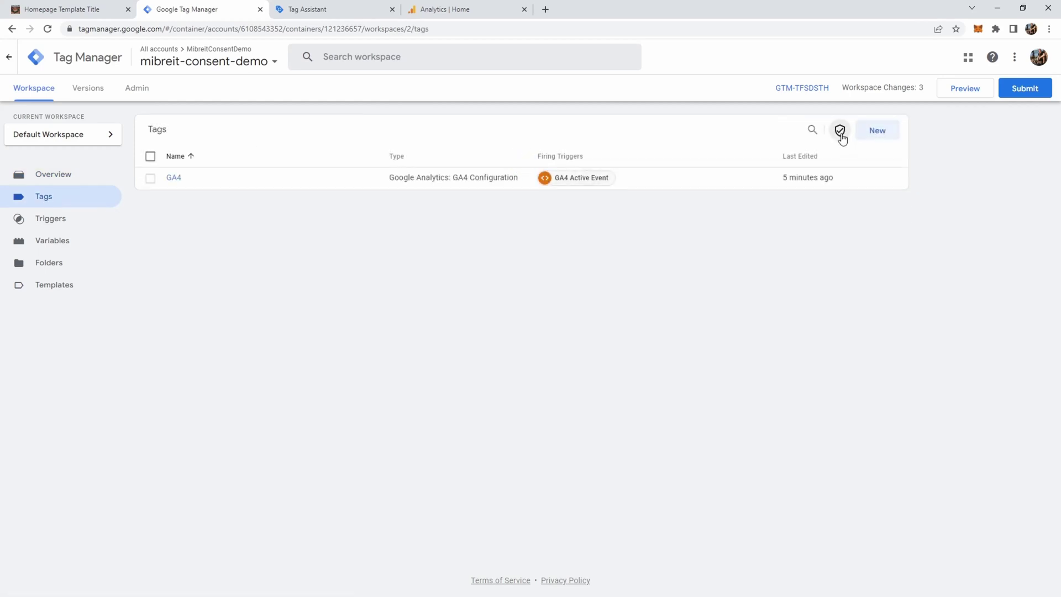
left_click(840, 131)
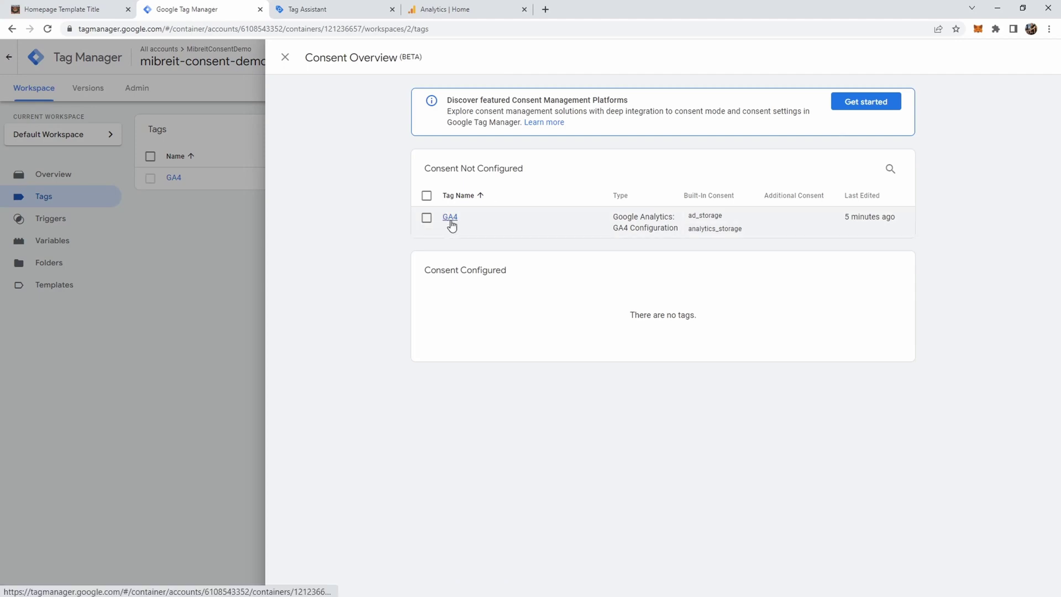
left_click_drag(684, 195, 752, 200)
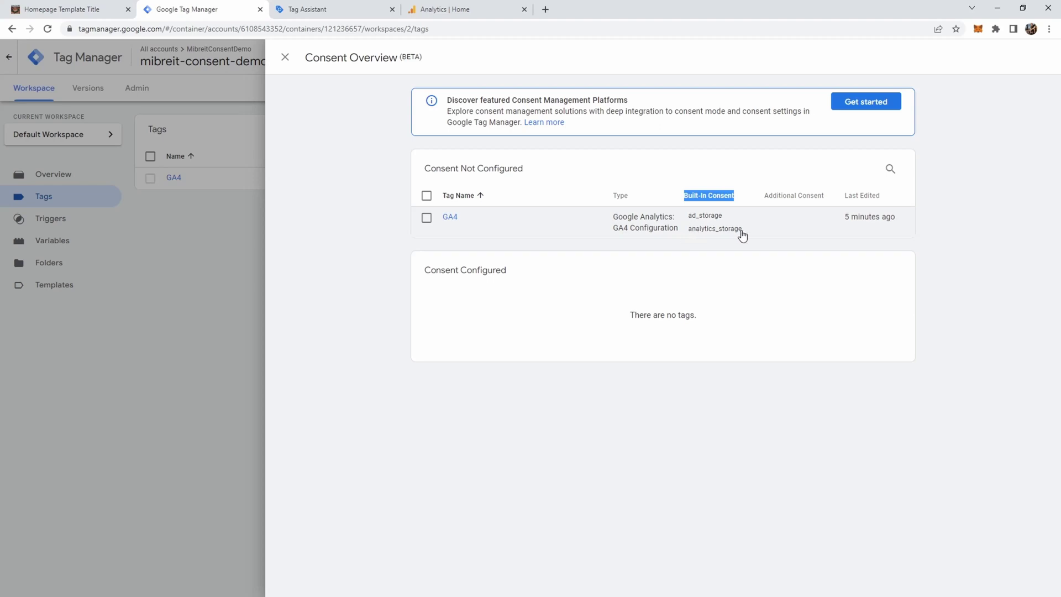
left_click_drag(741, 234, 691, 238)
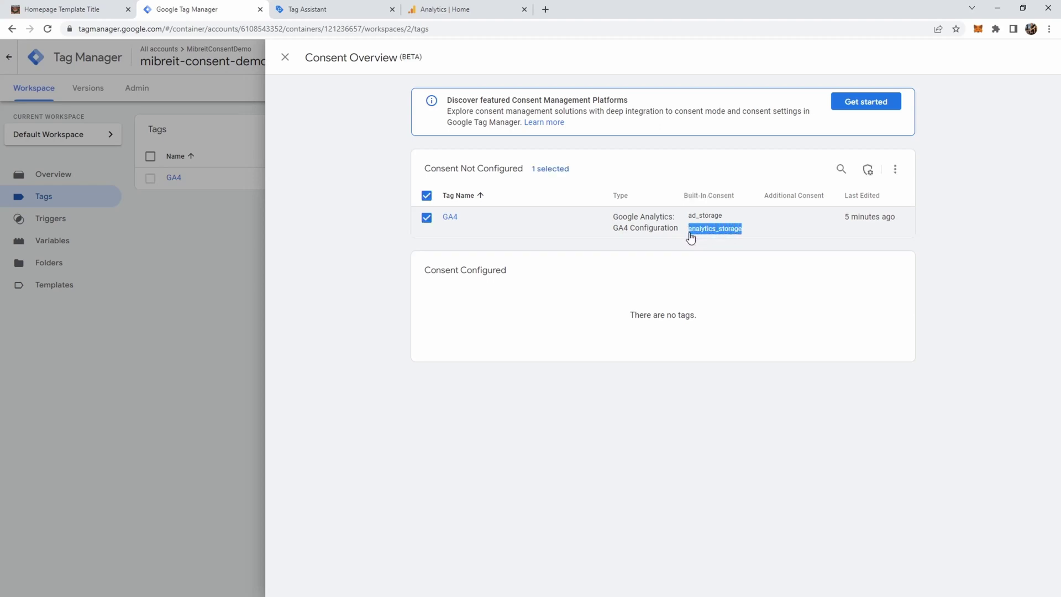
left_click(692, 238)
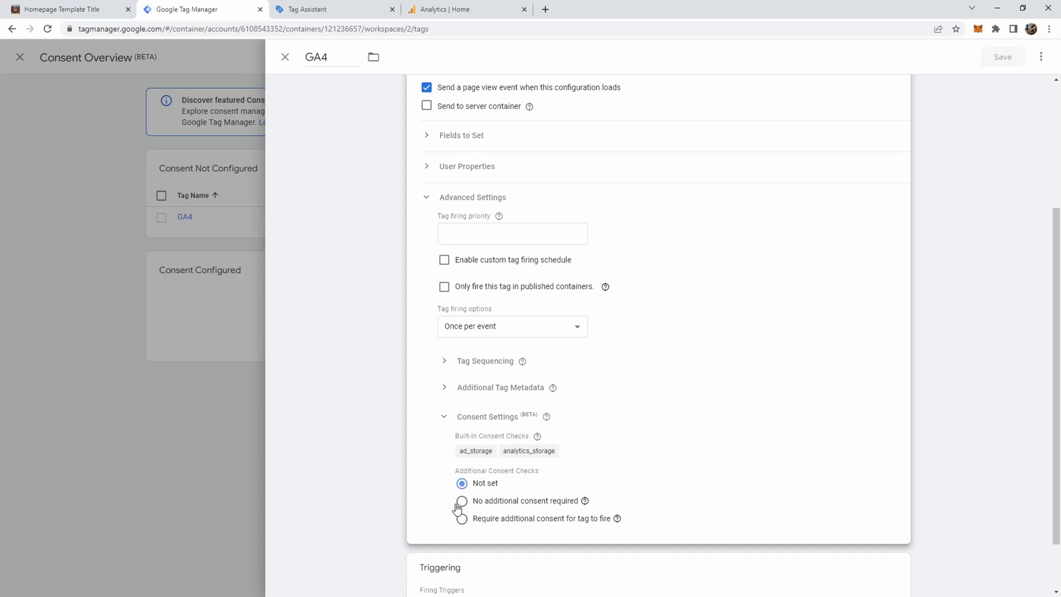
- Set GA4's consent settings to No additional consent required and save the tag
left_click(463, 502)
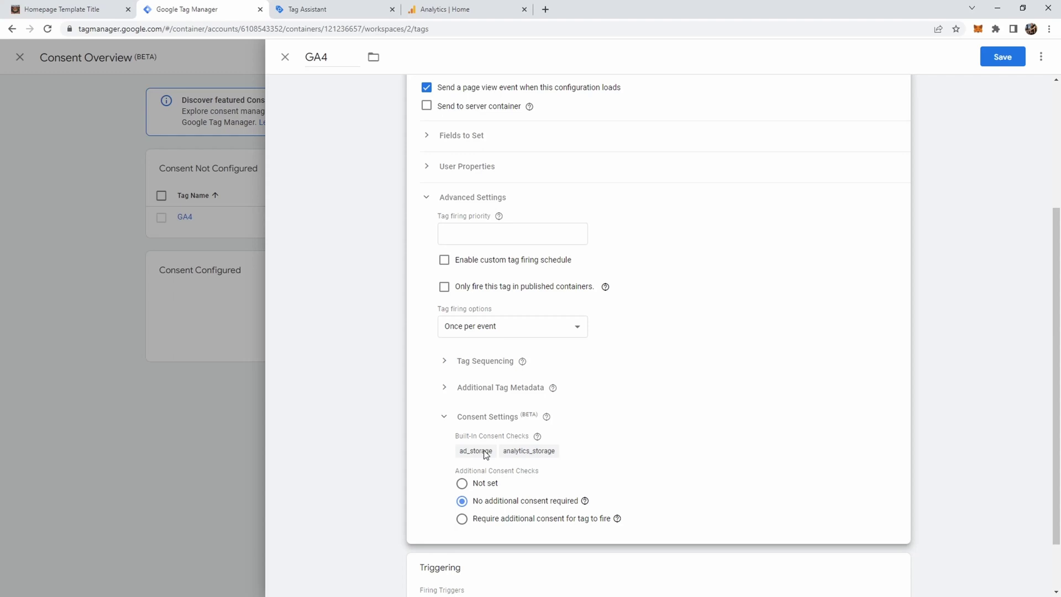
scroll(504, 456, "down", 1)
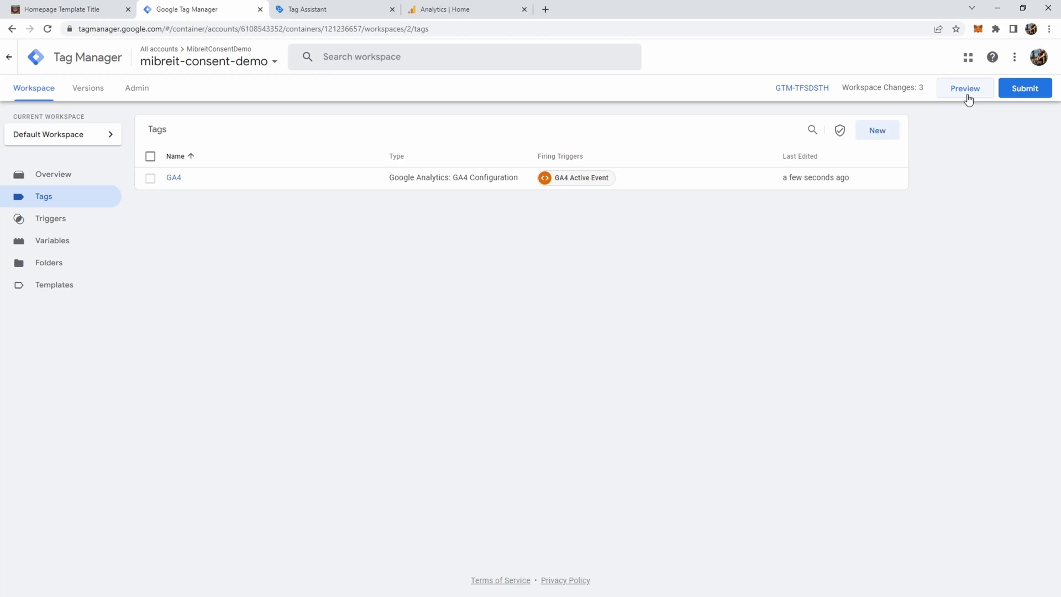
- Review the triggers list and clear the GA4_Active filter text
left_click(61, 230)
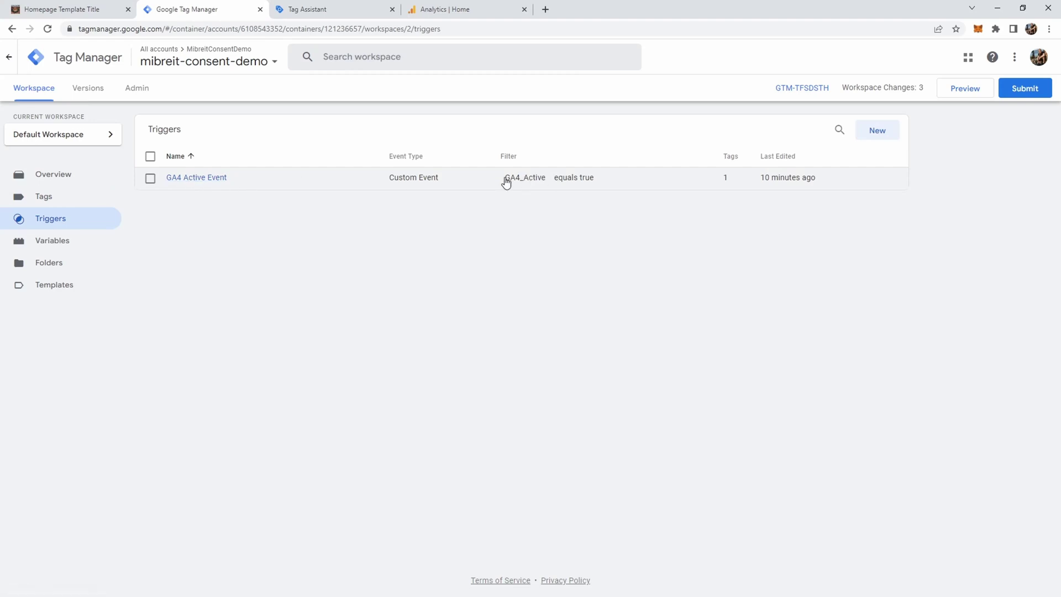
left_click_drag(503, 179, 545, 183)
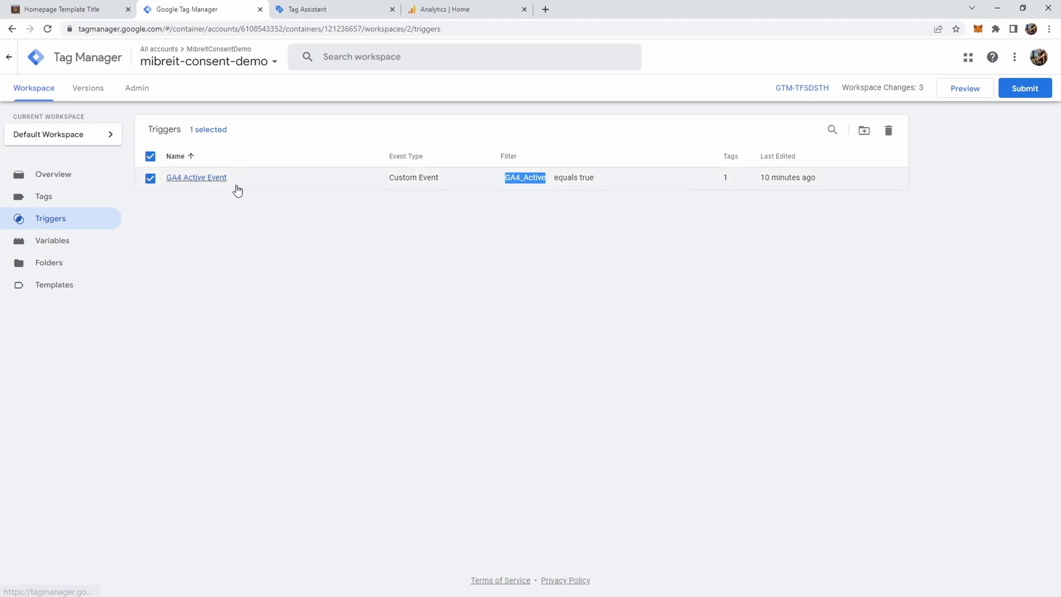
left_click(417, 247)
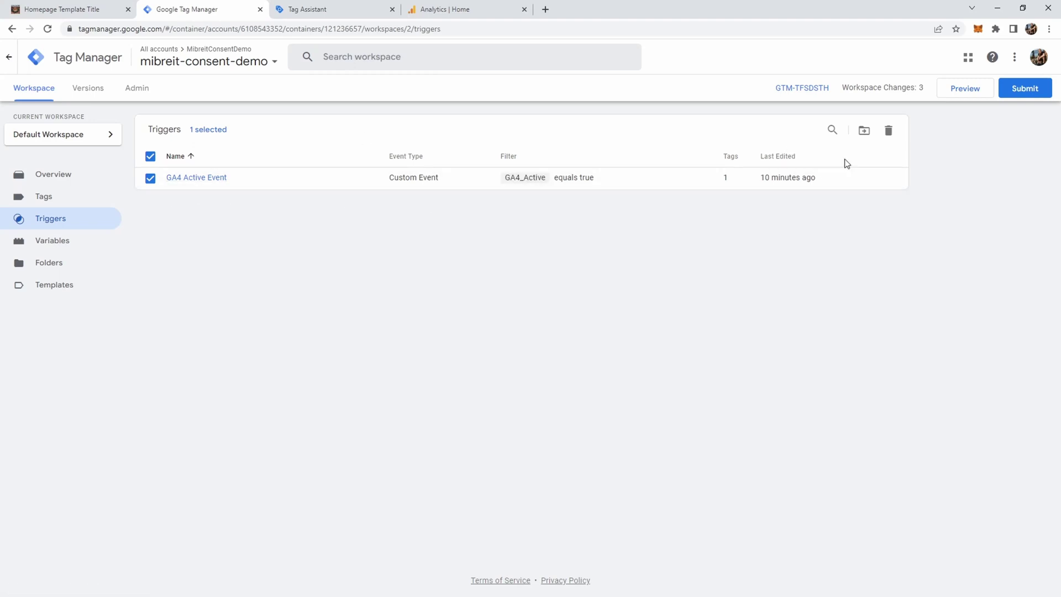
- Create the Custom Event trigger 'Consent Configured Event' firing on ConsentConfiguredEvent
left_click(678, 176)
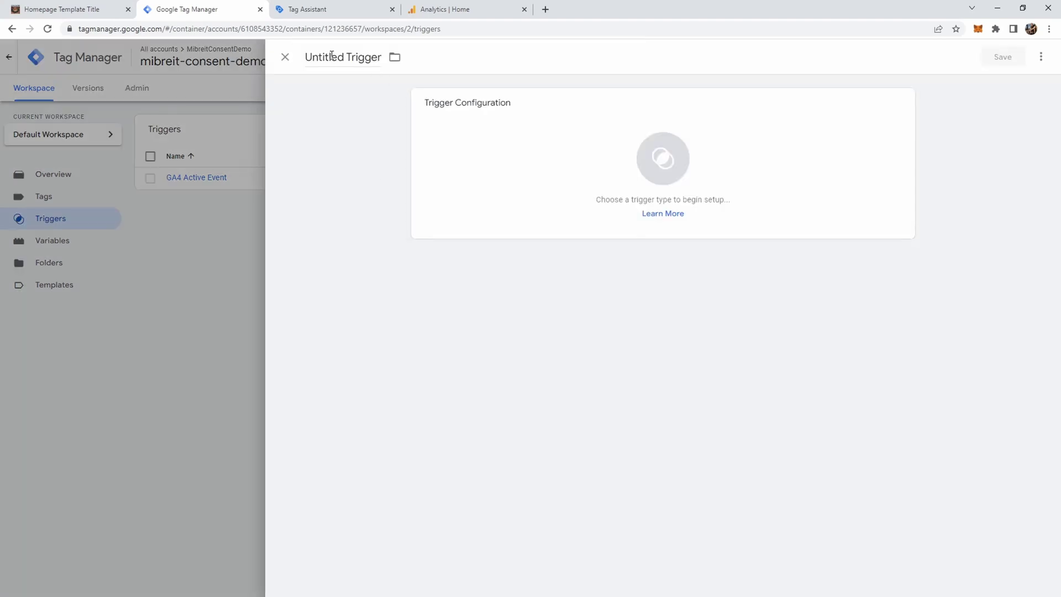
left_click(332, 55)
type("Consent Conf")
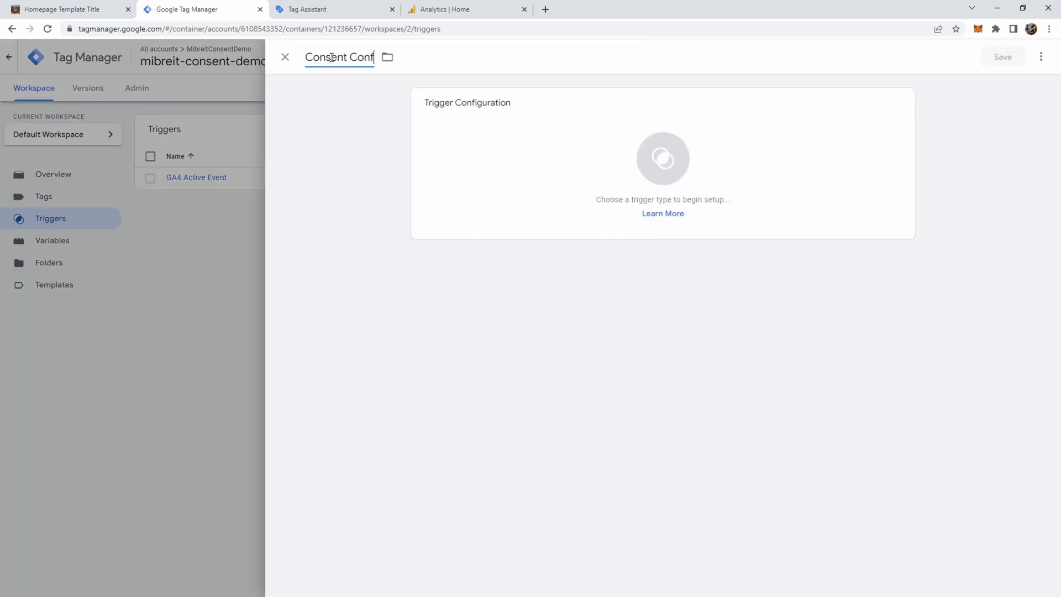
type("igured Event")
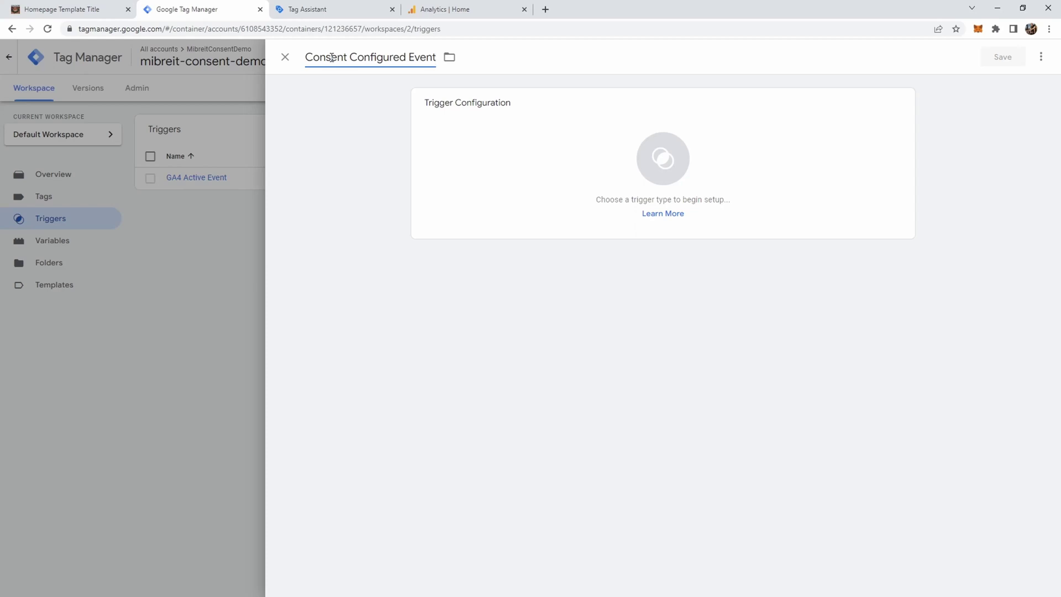
left_click(894, 110)
left_click(757, 554)
left_click(471, 214)
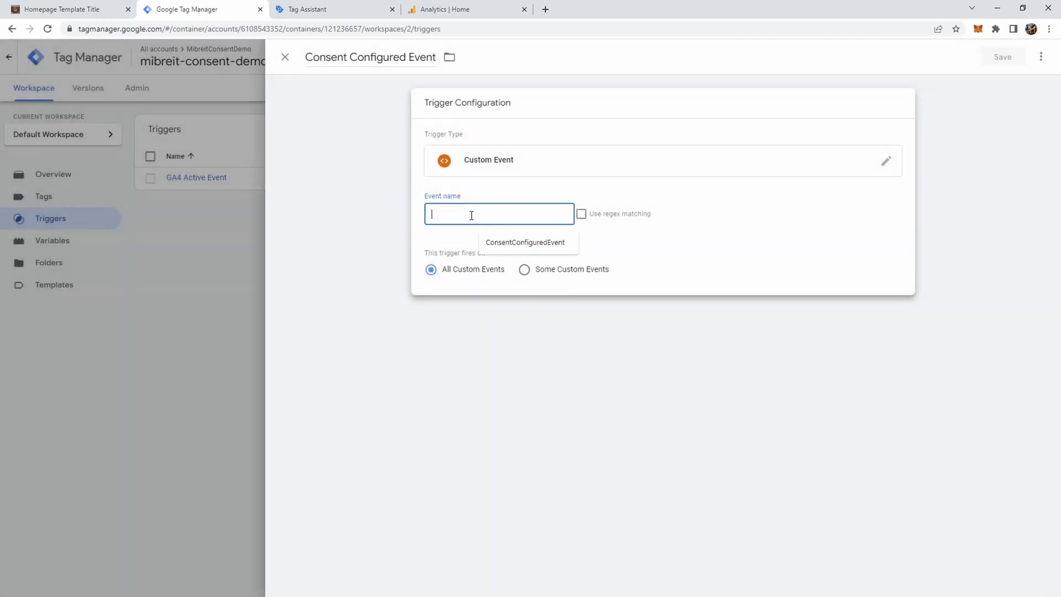
left_click(504, 241)
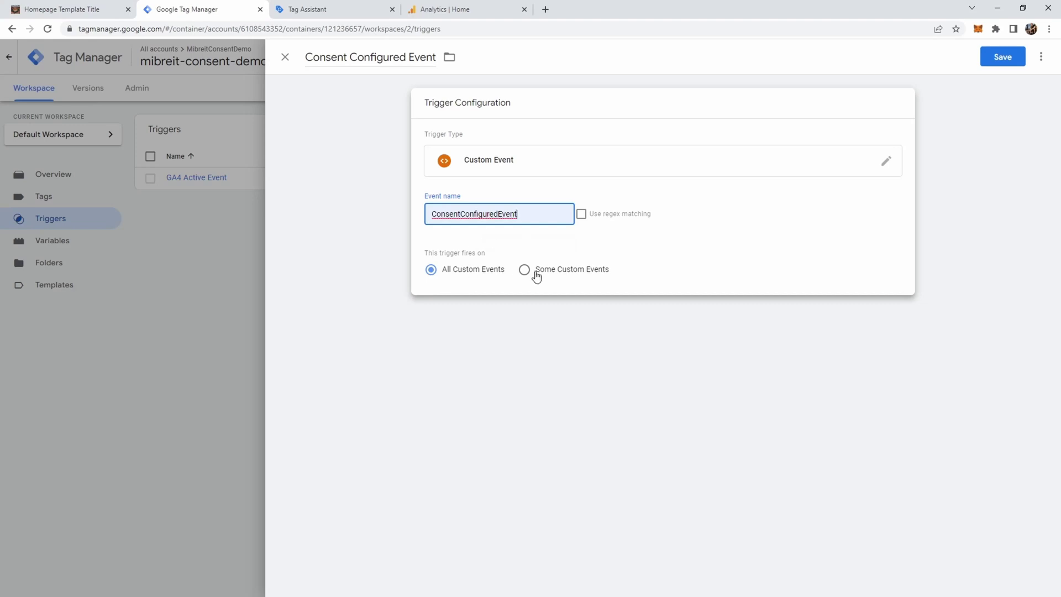
left_click(1008, 59)
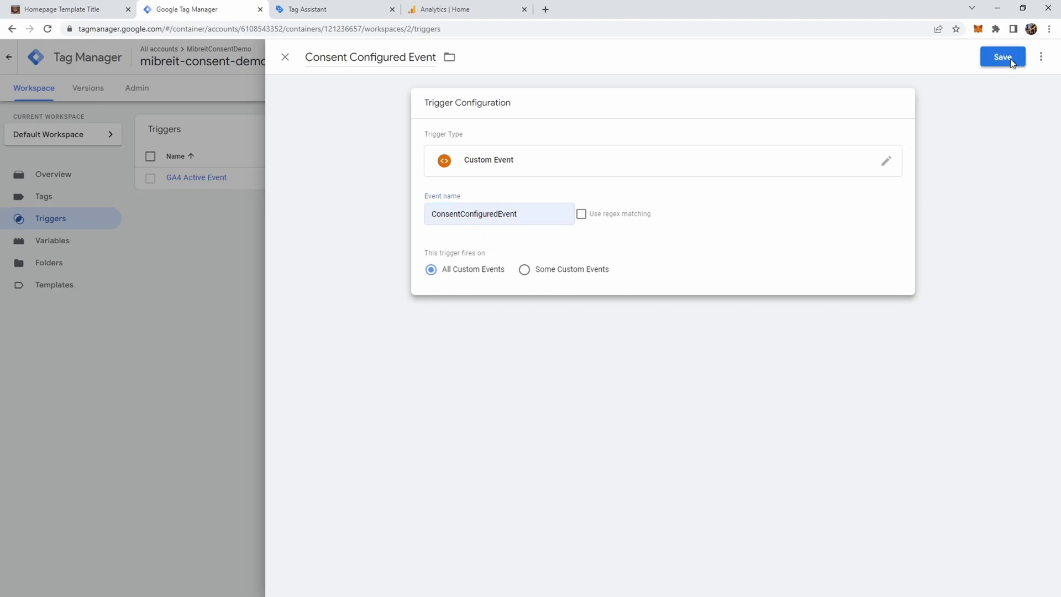
left_click(73, 198)
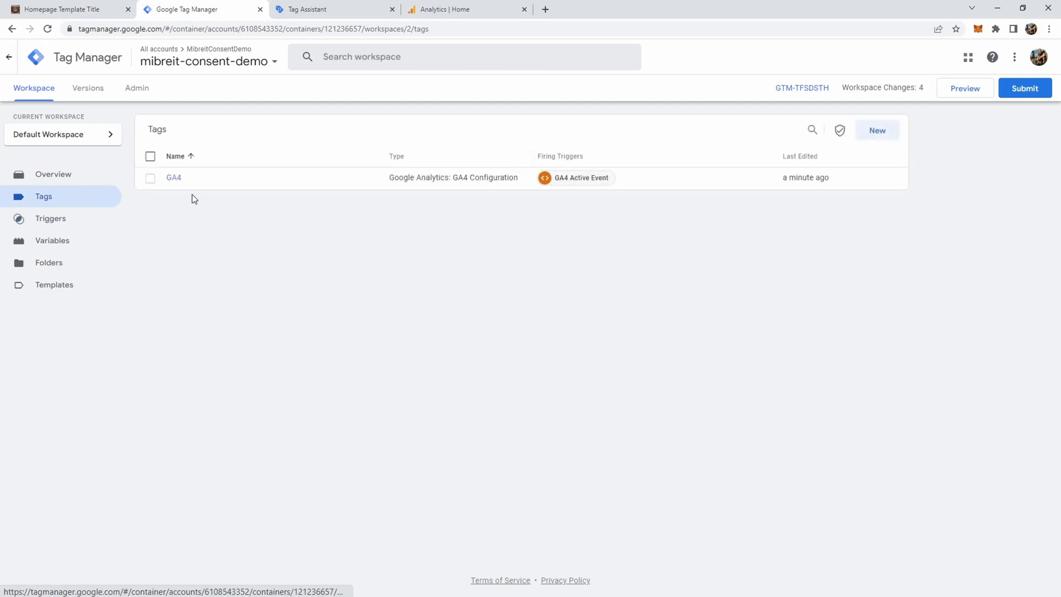
- Replace GA4's GA4 Active Event trigger with Consent Configured Event, save, and start Preview
left_click(580, 186)
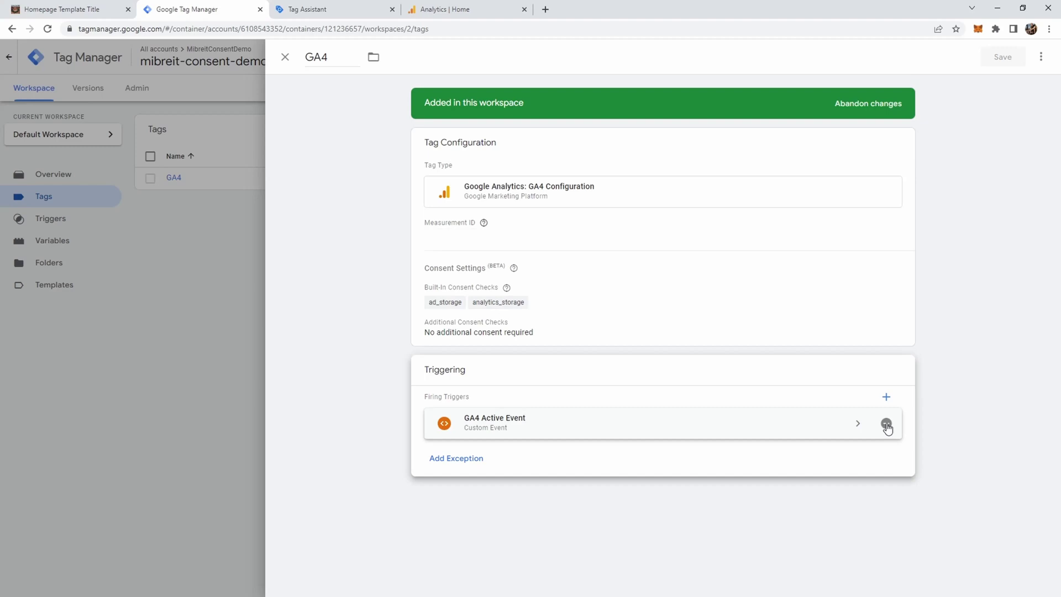
left_click(886, 424)
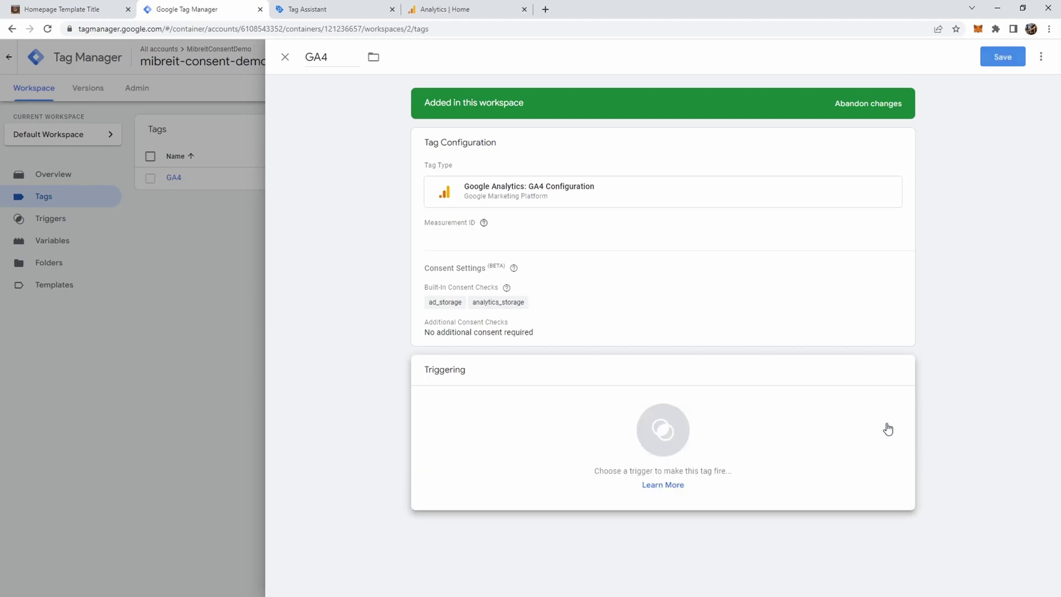
left_click(683, 444)
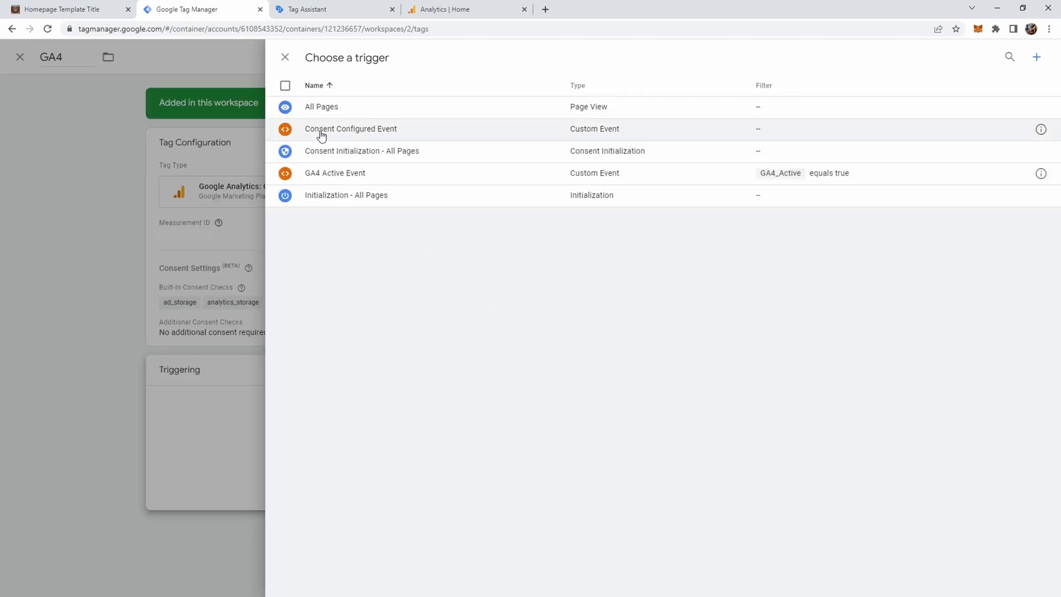
left_click(351, 134)
left_click(1003, 54)
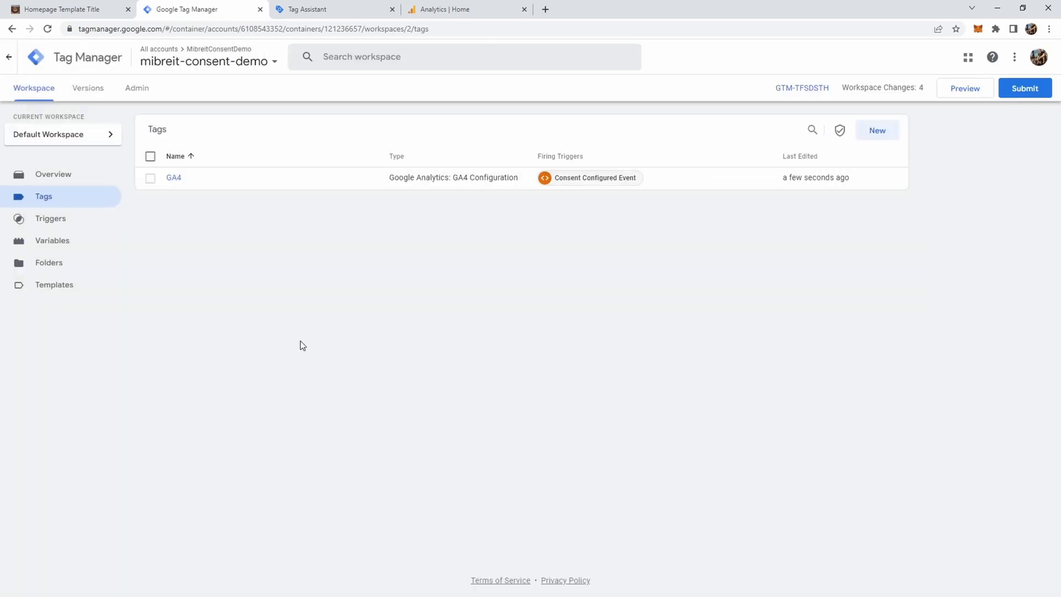
left_click(975, 88)
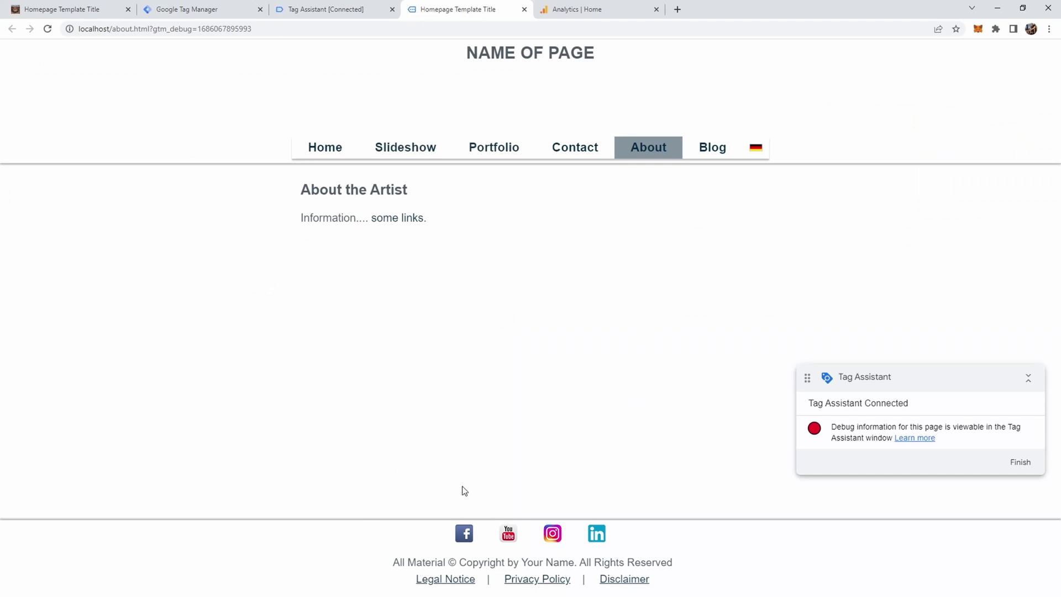
- Delete the site's cookies, including _ga_Q74ZLP9QZR, in the developer tools
key("F12")
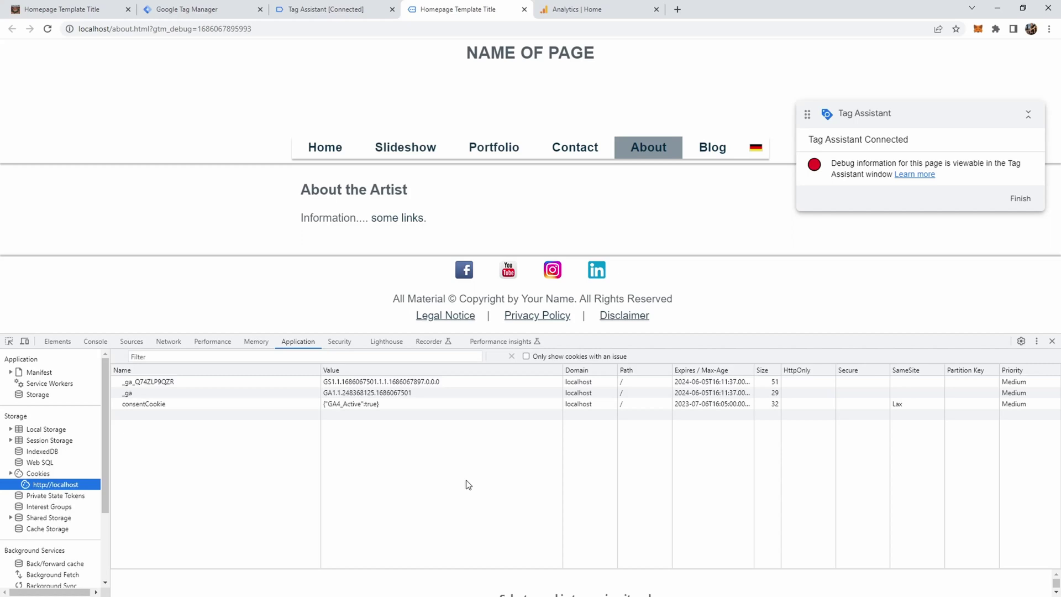
left_click(157, 386)
key("Delete")
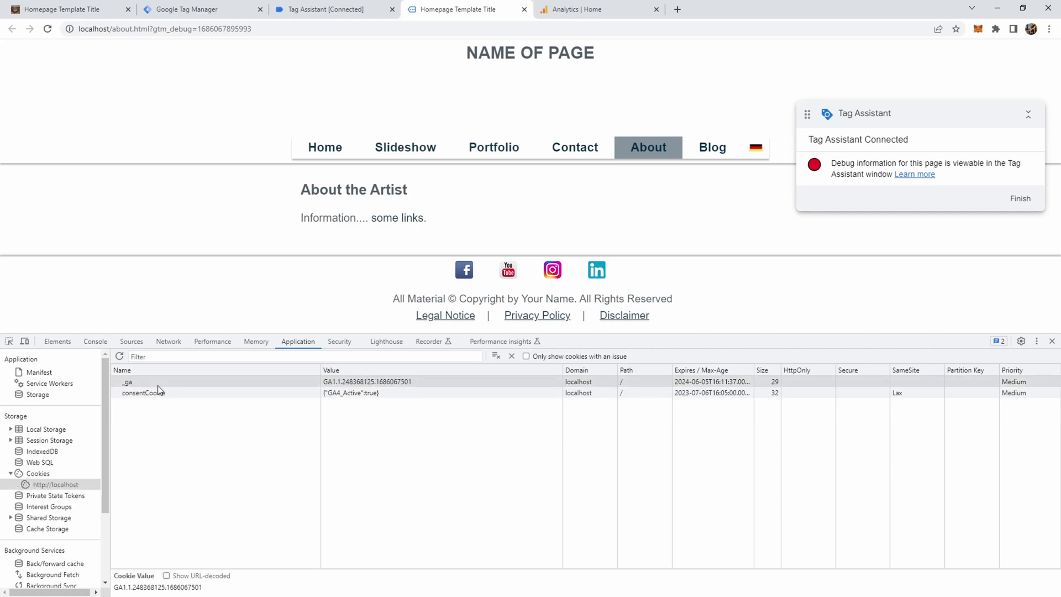
key("Delete")
key("Delete")
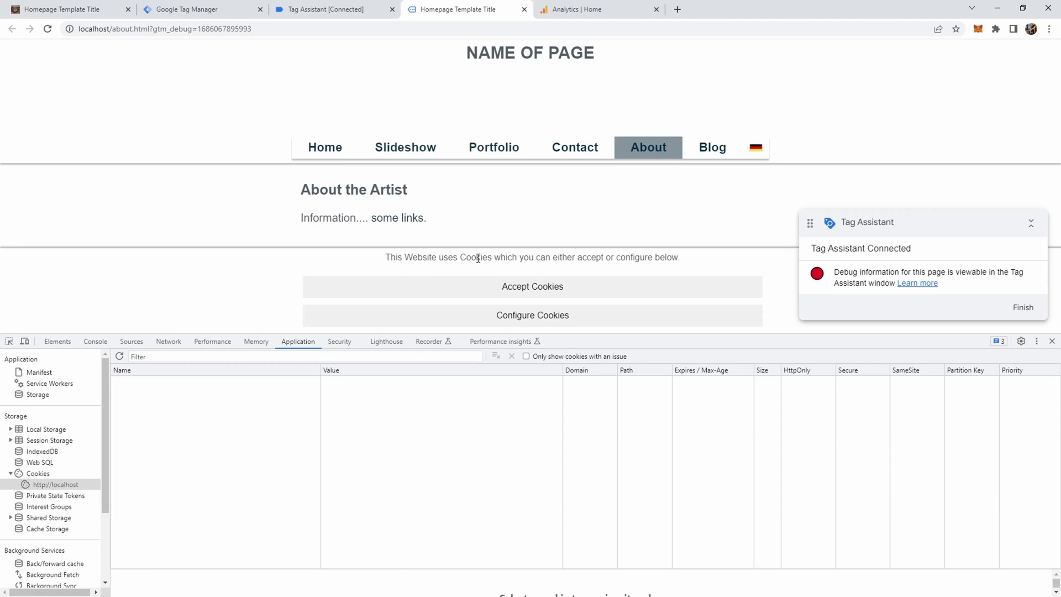
- Inspect the Consent Initialization, Container Loaded, DOM Ready and Window Loaded events in Tag Assistant
left_click(327, 9)
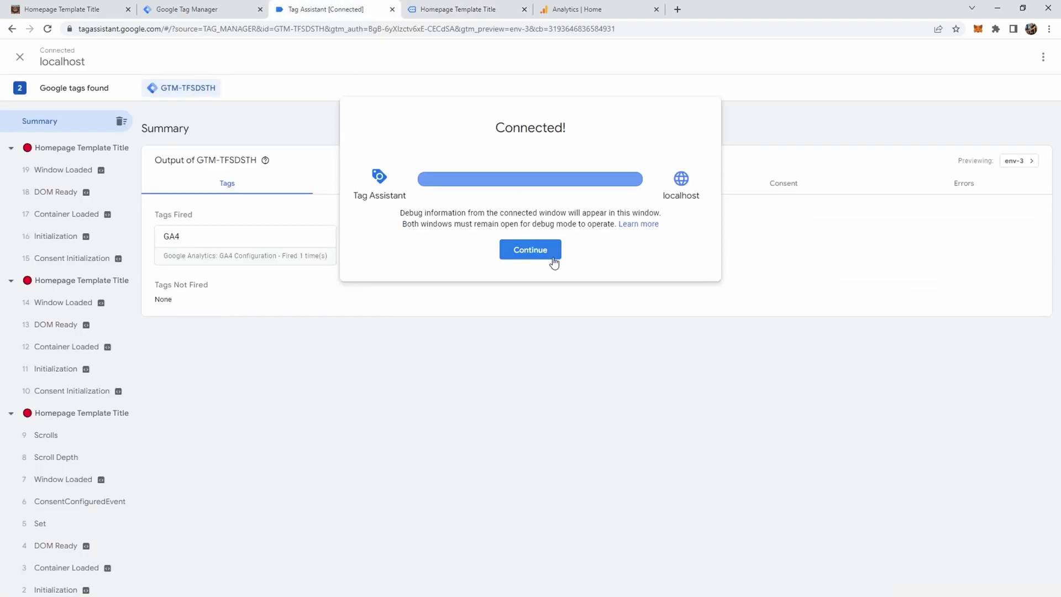
left_click(530, 250)
left_click(56, 264)
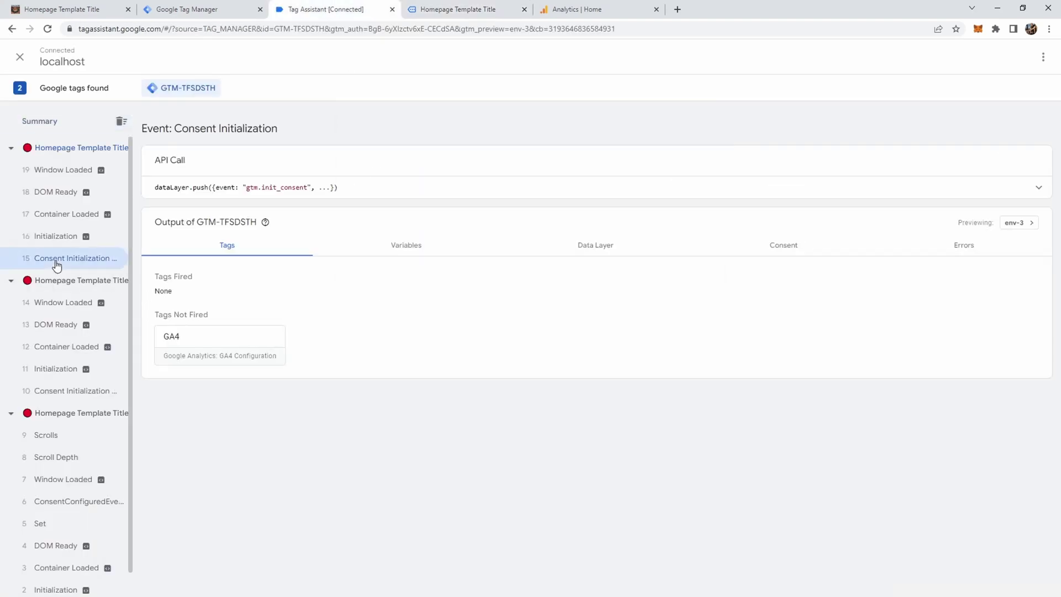
left_click(57, 218)
left_click(63, 193)
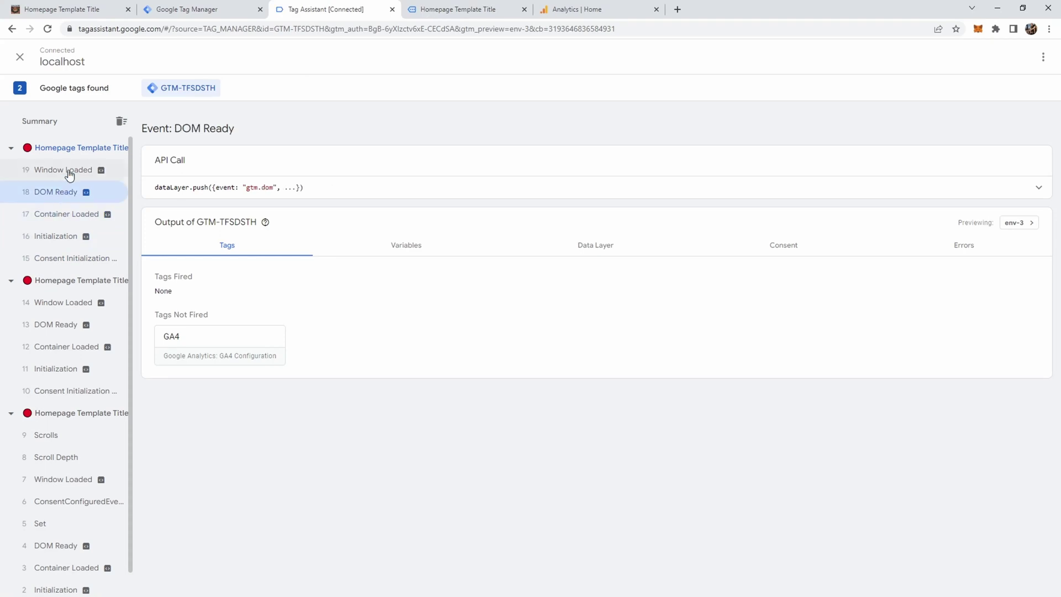
left_click(69, 173)
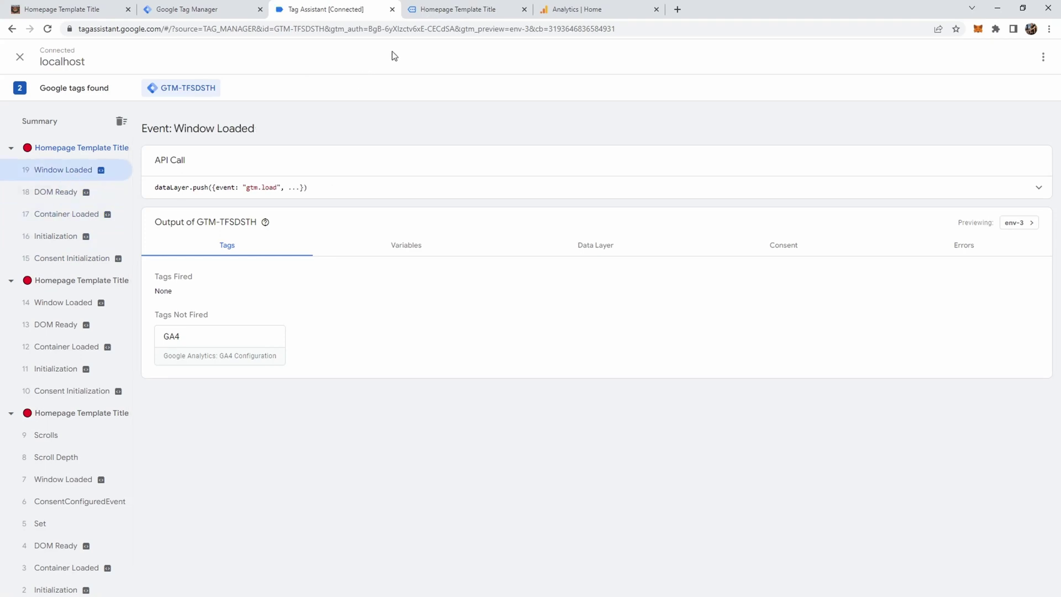
- Decline Google Analytics in the cookie banner and check GA4 fired on ConsentConfiguredEvent
left_click(449, 12)
left_click(516, 314)
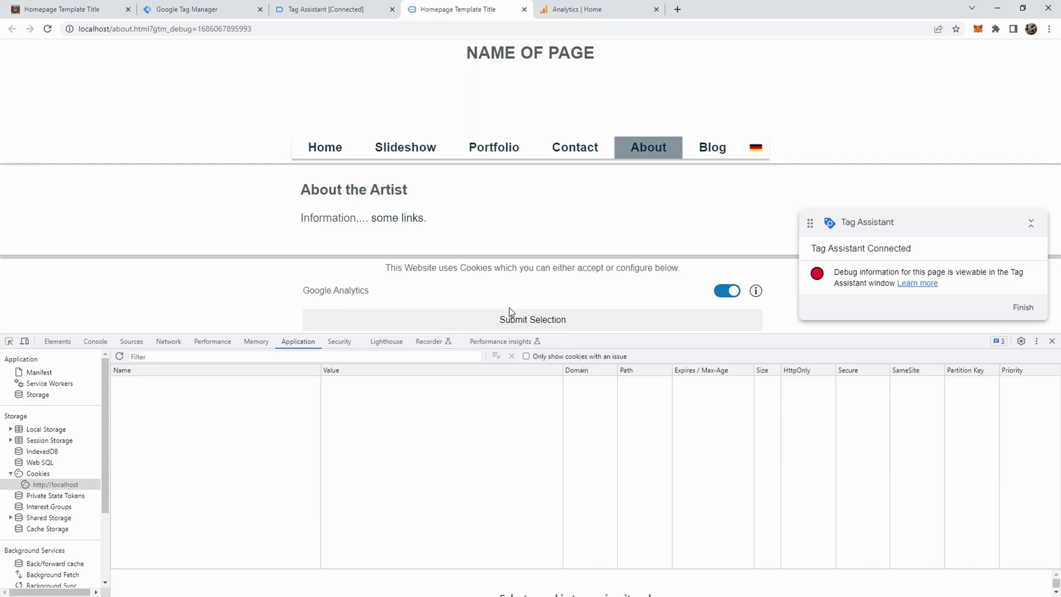
left_click(723, 293)
left_click(521, 325)
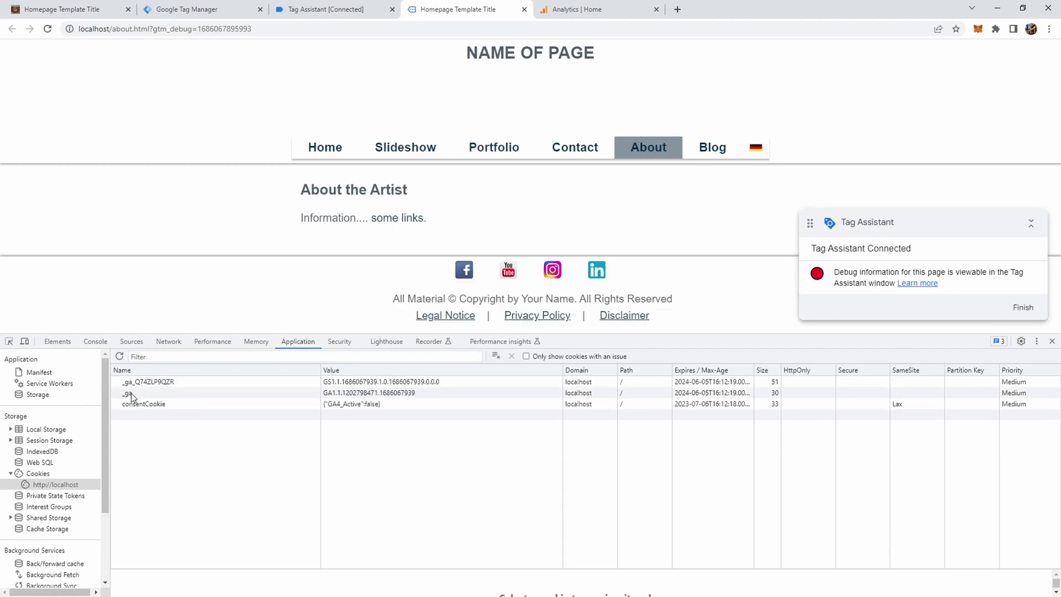
left_click(348, 11)
left_click(77, 214)
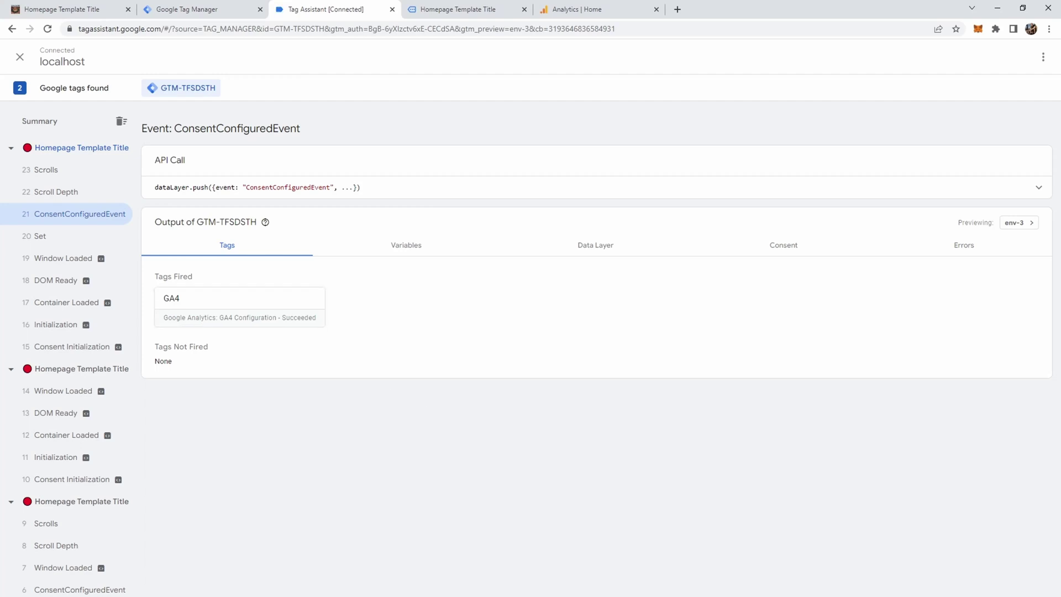
- Paste the default consent block after the gtag function in about.html and format it
key("alt+Tab")
scroll(296, 320, "up", 20)
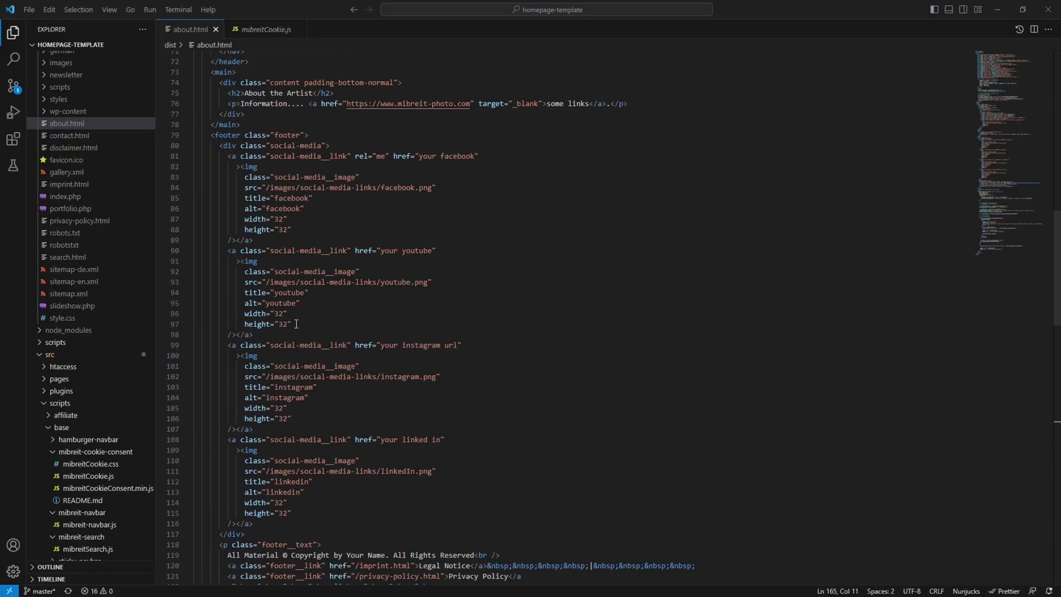
scroll(246, 376, "down", 3)
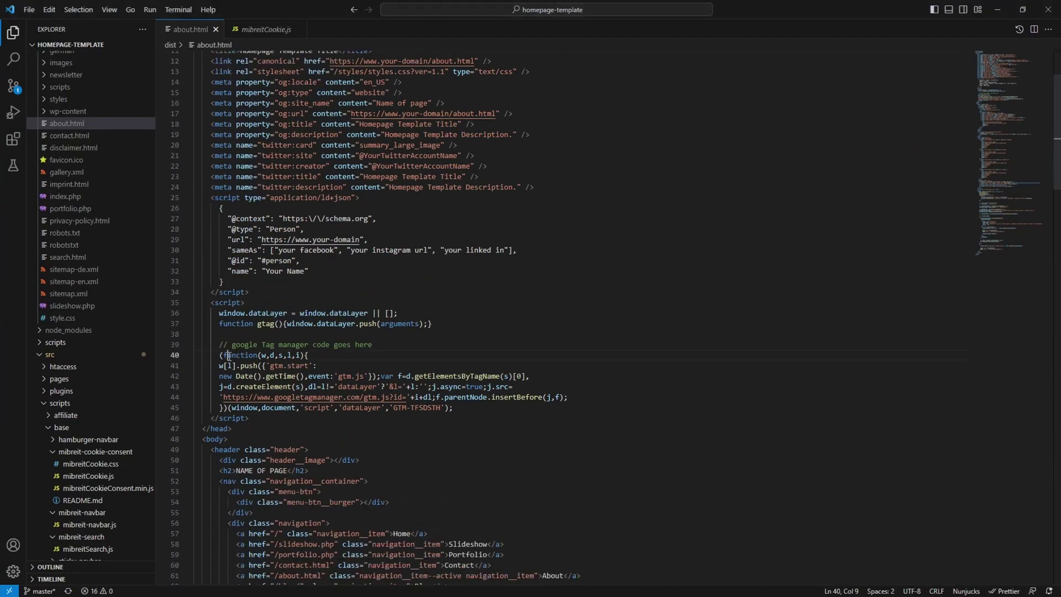
left_click_drag(226, 354, 310, 354)
left_click(446, 321)
type("gtag('consent', 'default', { ad_storage: 'denied', analytics_storage: 'denied' });")
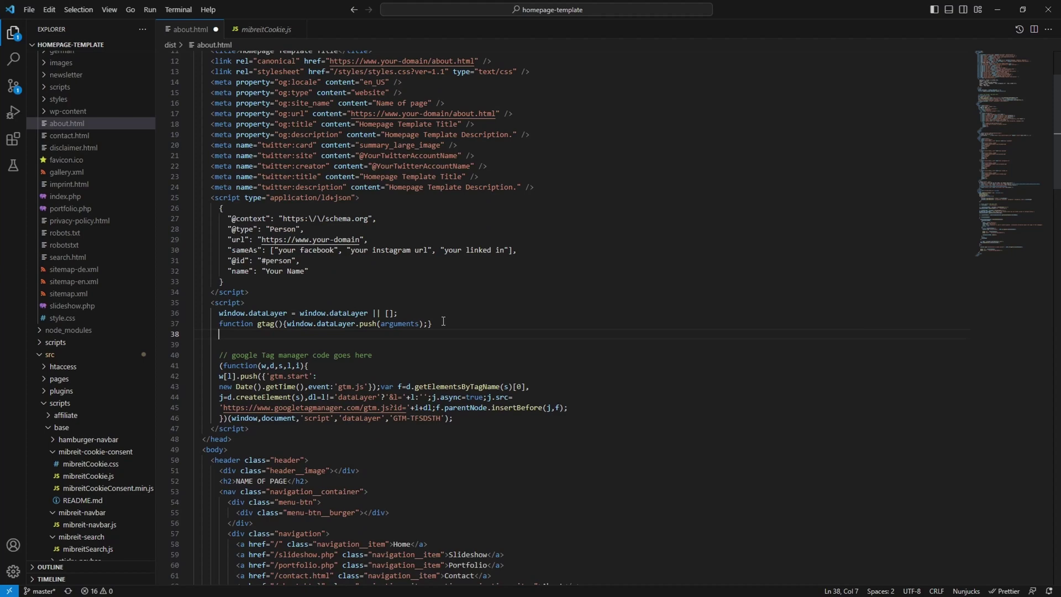
key("shift+alt+f")
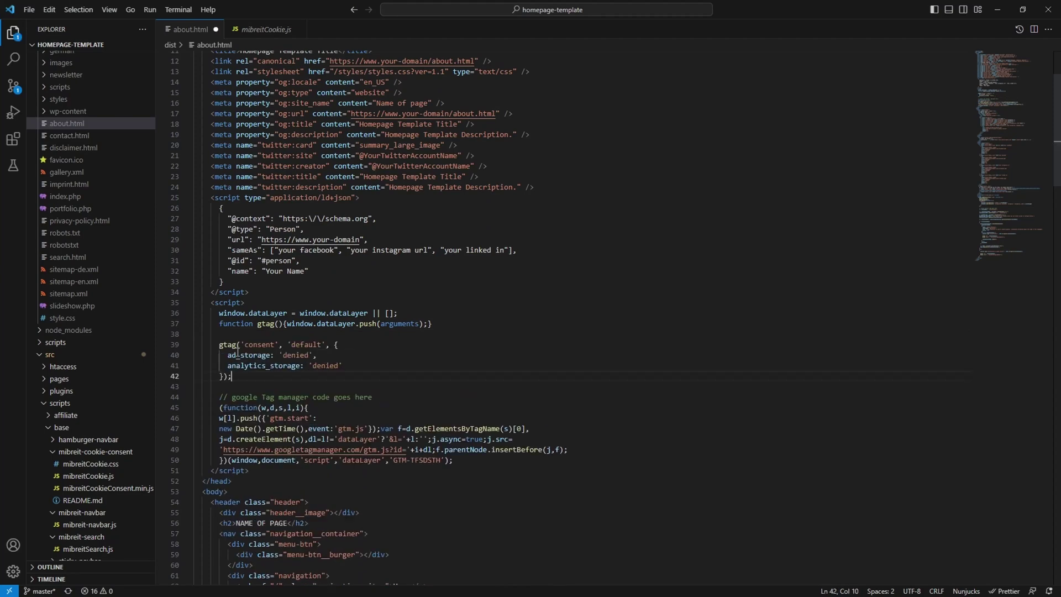
- Point out the consent, default, denied and analytics_storage parts, then save about.html
left_click(232, 346)
left_click_drag(245, 345, 274, 345)
double_click(309, 345)
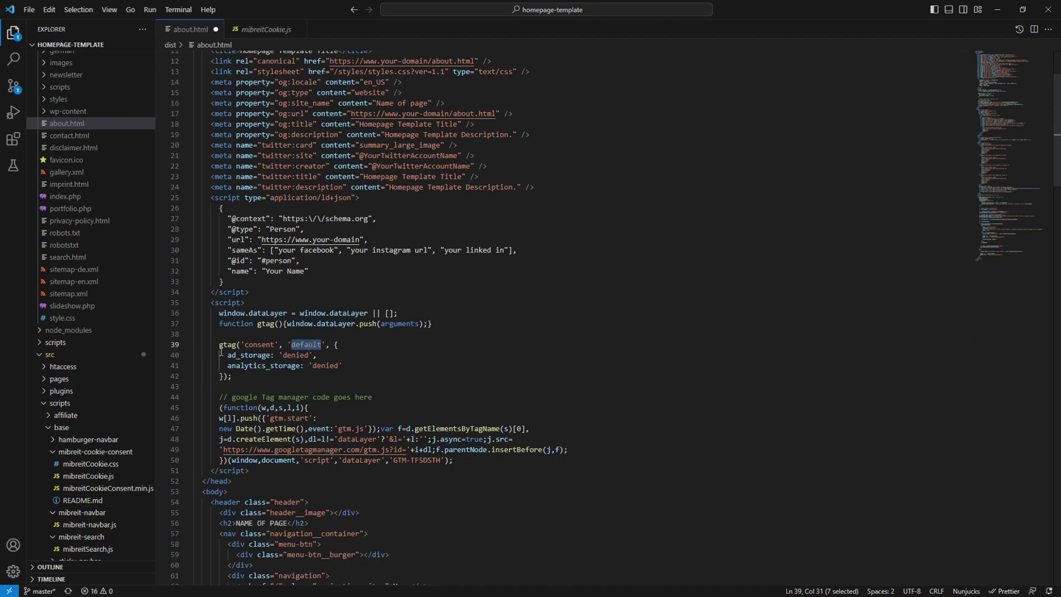
double_click(298, 356)
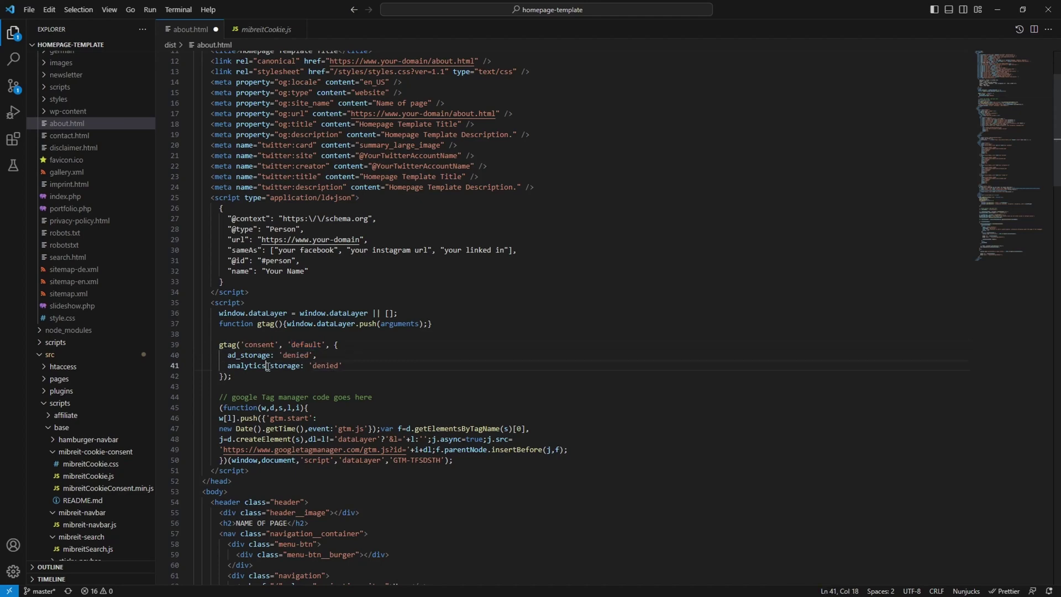
double_click(272, 366)
left_click(263, 377)
left_click_drag(266, 376, 199, 345)
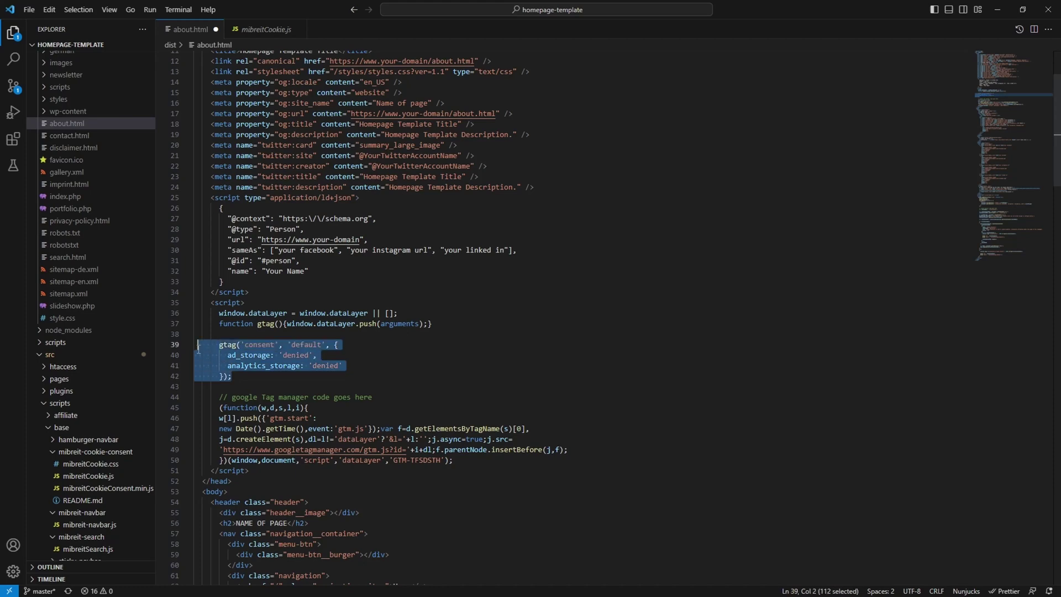
left_click(284, 381)
key("ctrl+s")
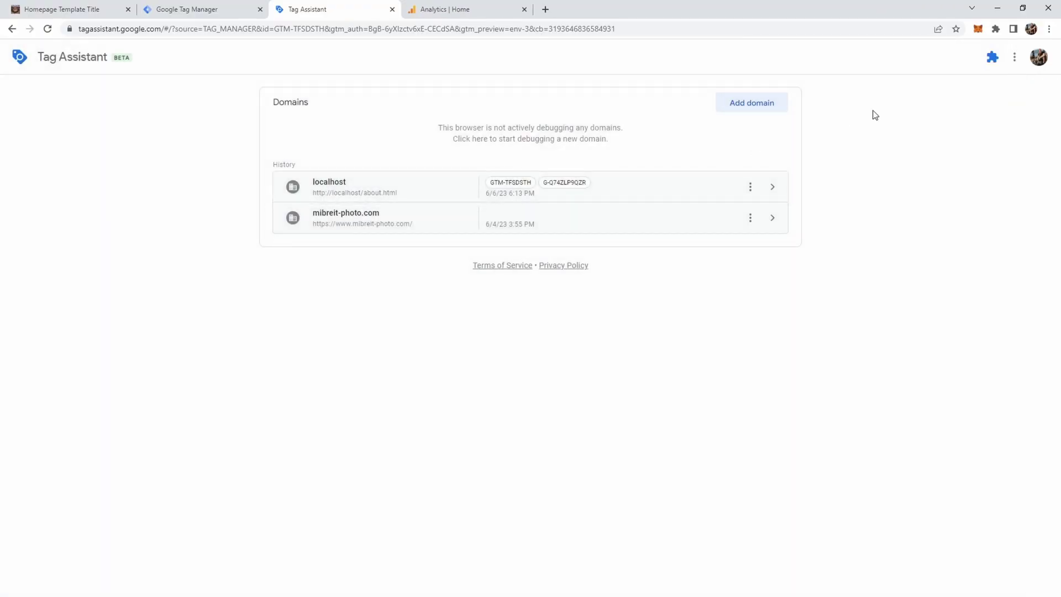
left_click(358, 192)
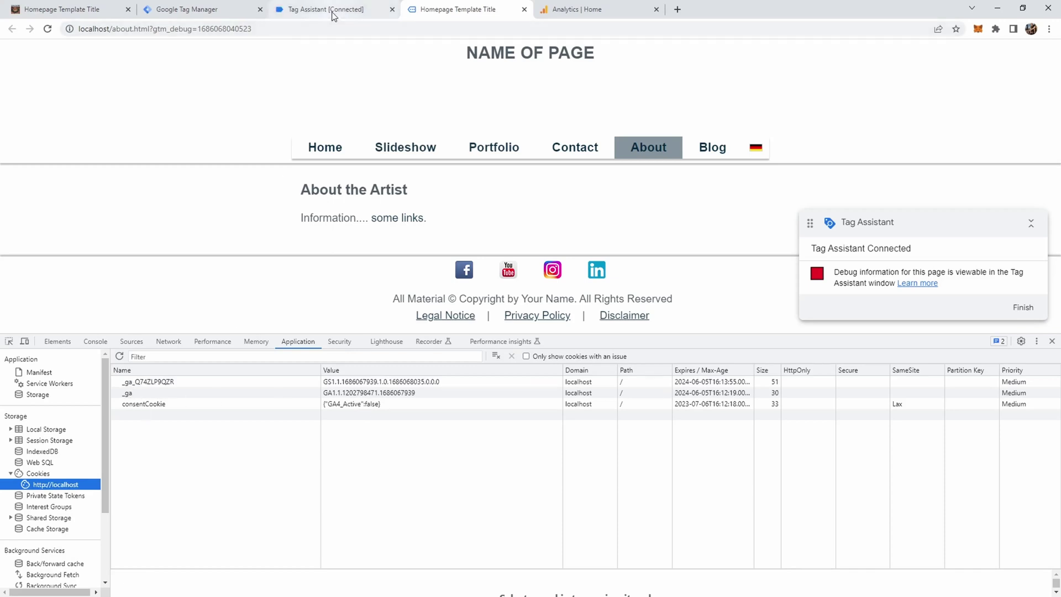
- View the new Consent event's consent states, showing ad_storage and analytics_storage denied
mouse_move(333, 16)
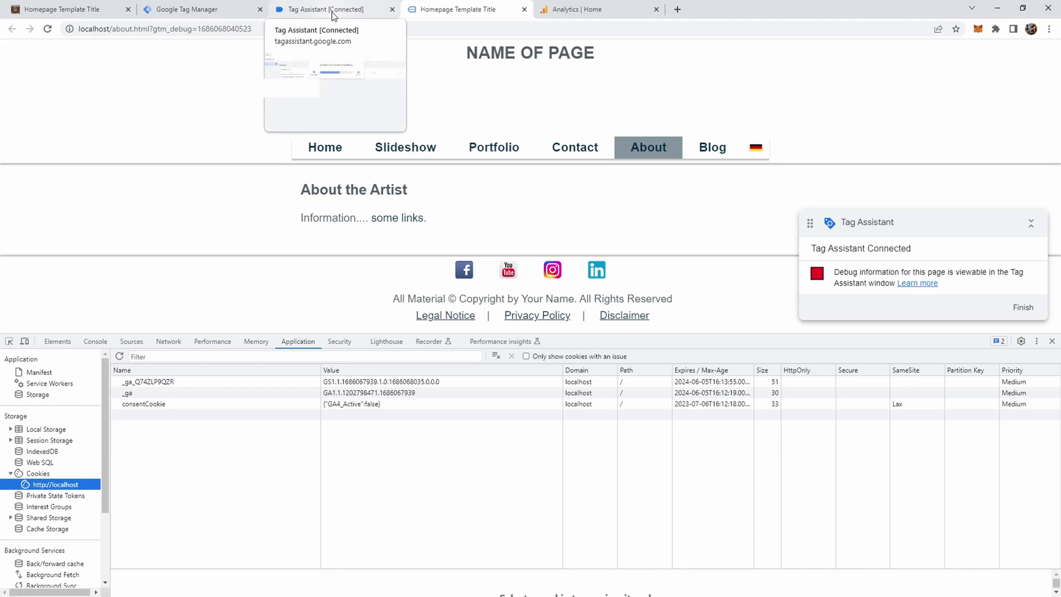
left_click(333, 16)
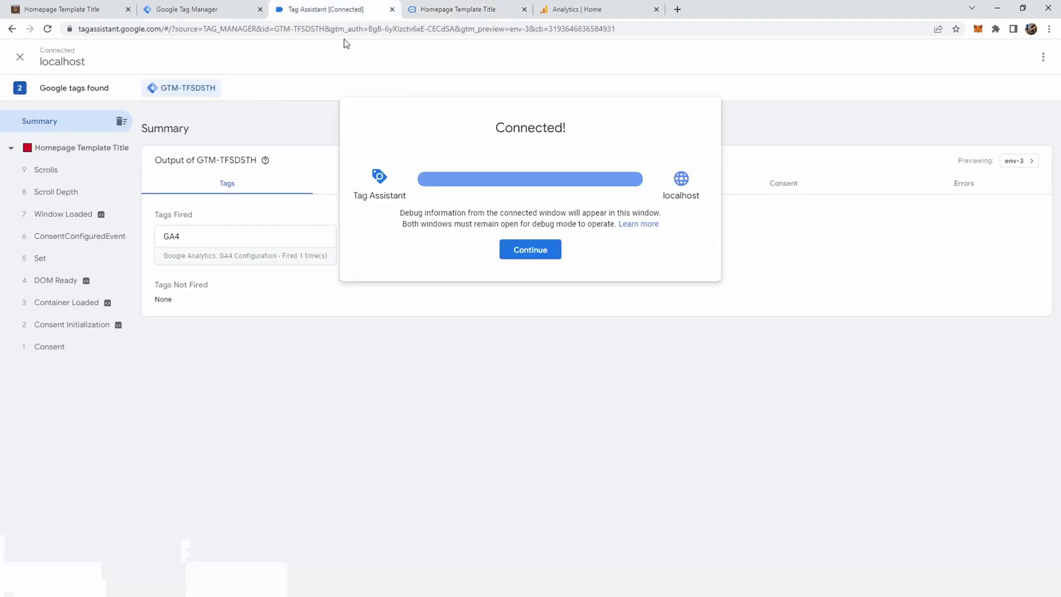
left_click(539, 256)
left_click(55, 349)
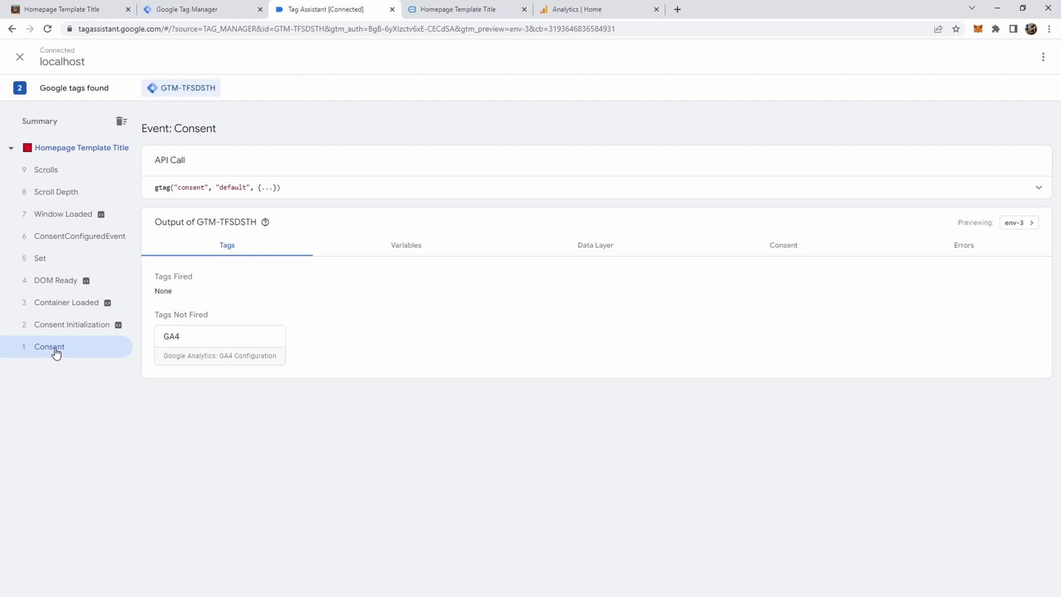
left_click(785, 250)
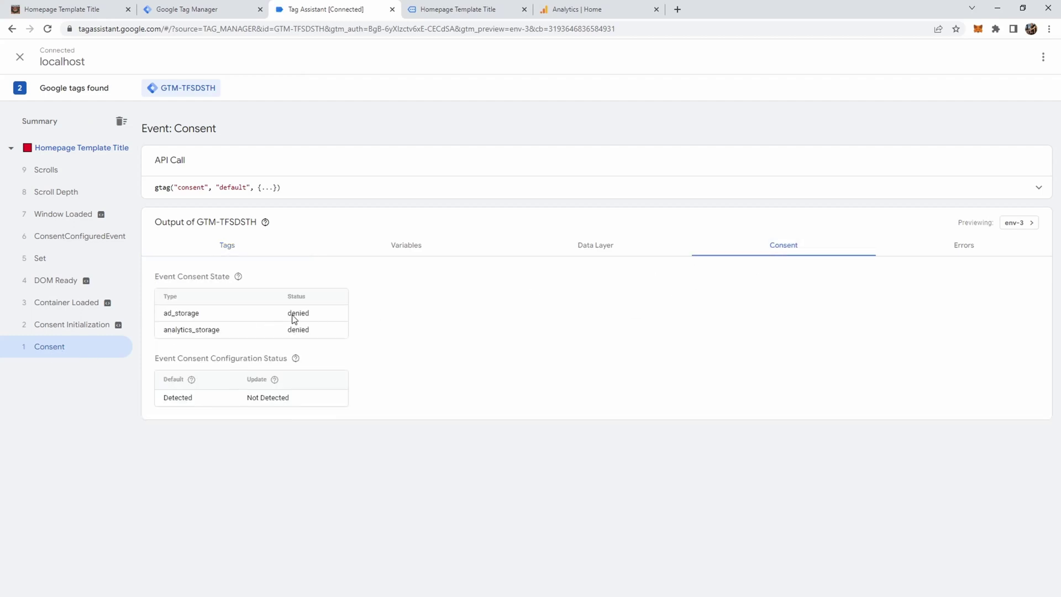
- Compare consent states at Consent Initialization, Container Loaded and DOM Ready against the Consent event
left_click(64, 327)
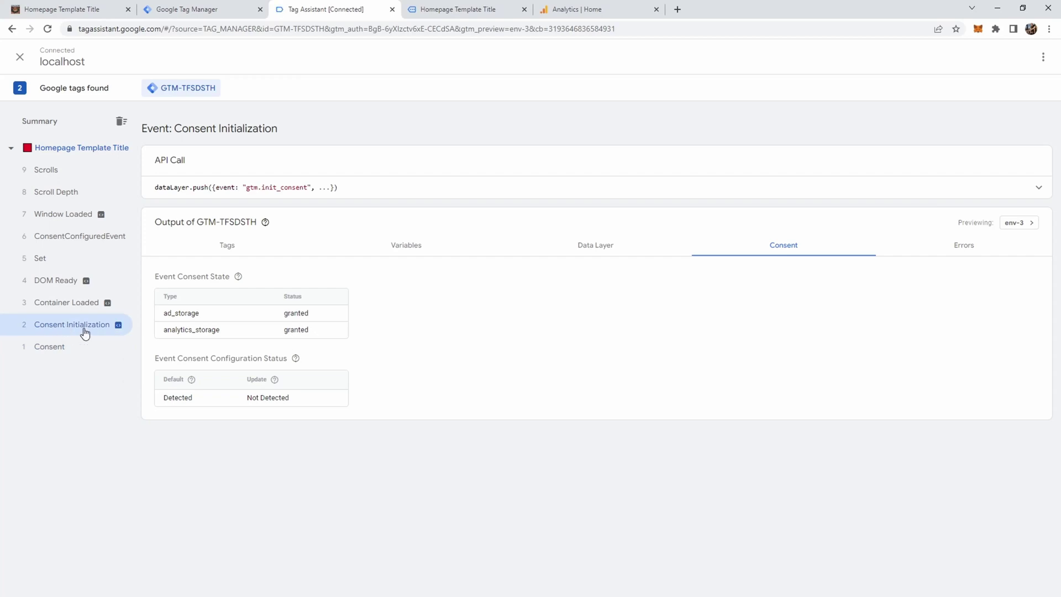
left_click(47, 308)
left_click(49, 282)
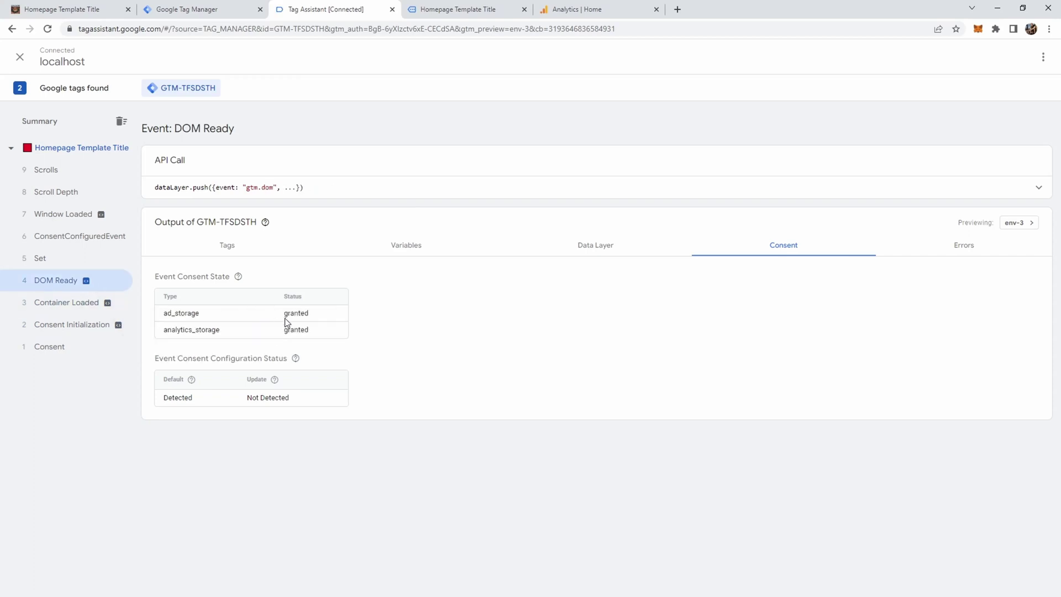
left_click(65, 353)
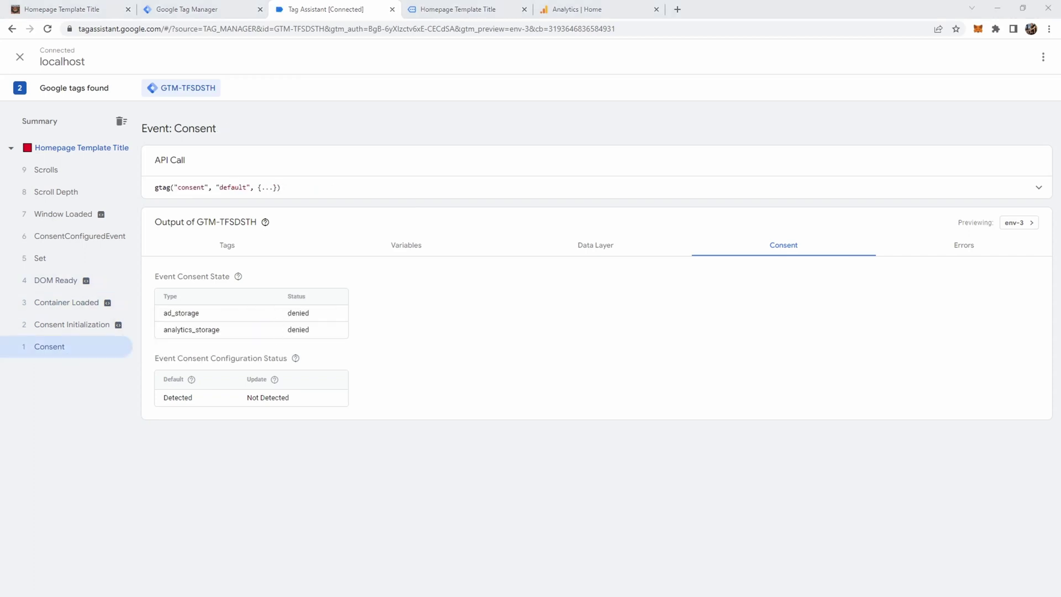
key("alt+Tab")
left_click(254, 348)
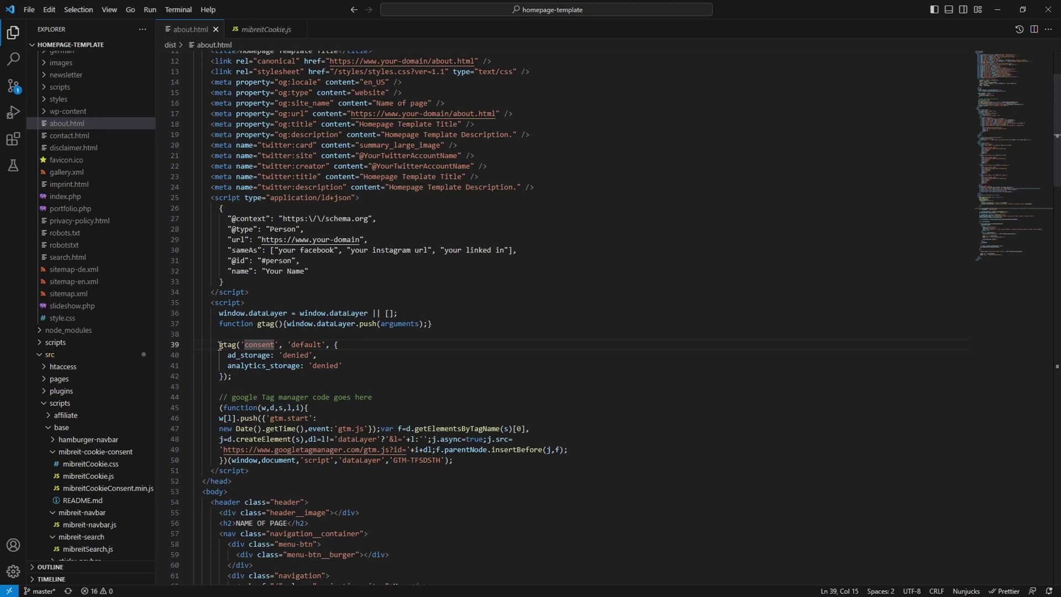
- Duplicate the consent block below, change 'default' to 'update', and save about.html
left_click_drag(220, 346, 238, 377)
key("ctrl+c")
left_click(238, 377)
key("Return")
key("Return")
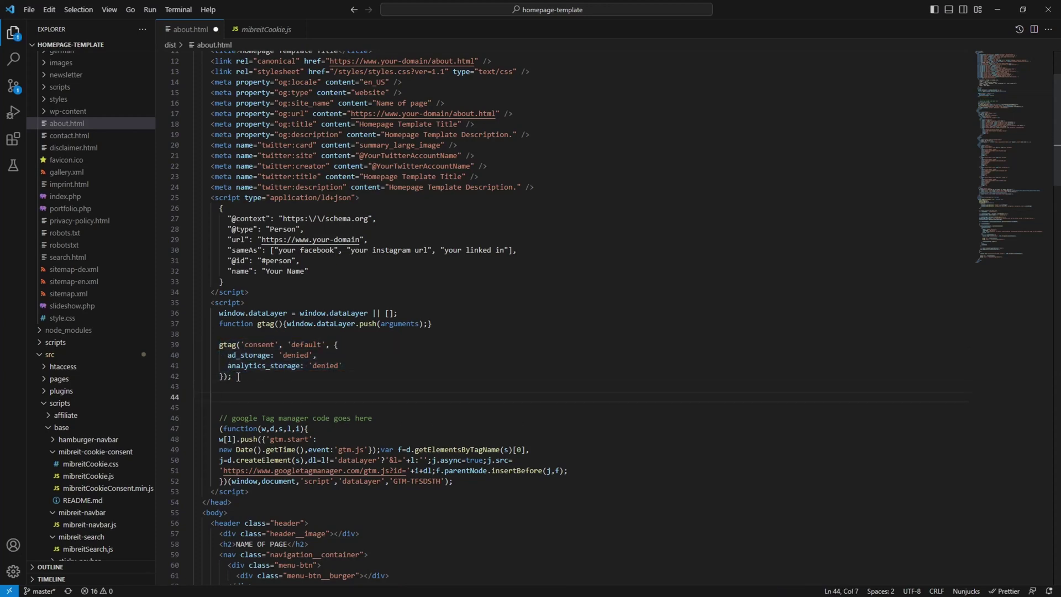
key("ctrl+v")
double_click(306, 396)
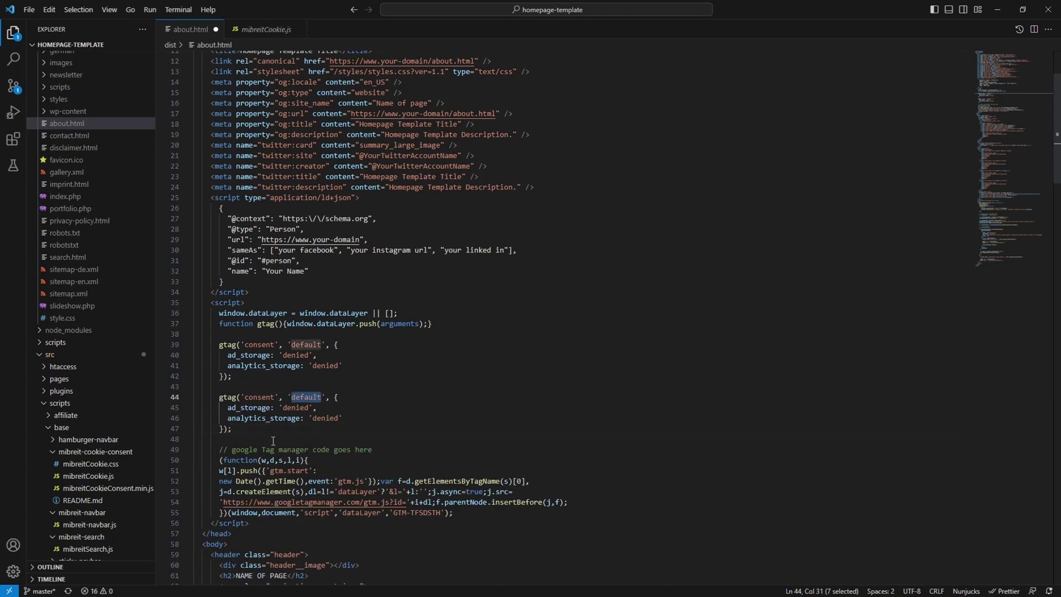
type("update")
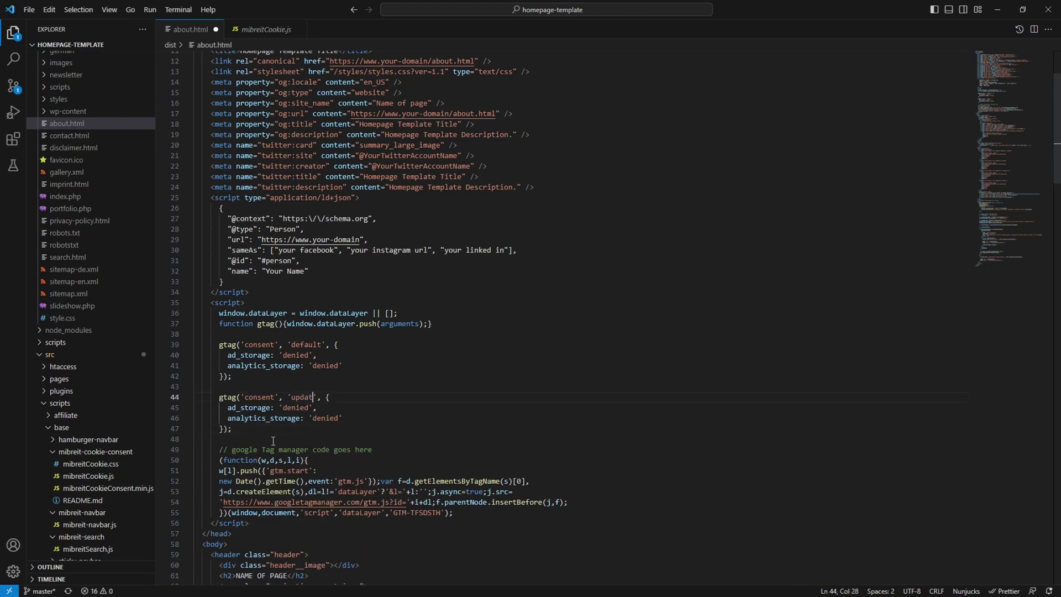
key("ctrl+s")
left_click_drag(214, 342, 244, 425)
left_click(507, 430)
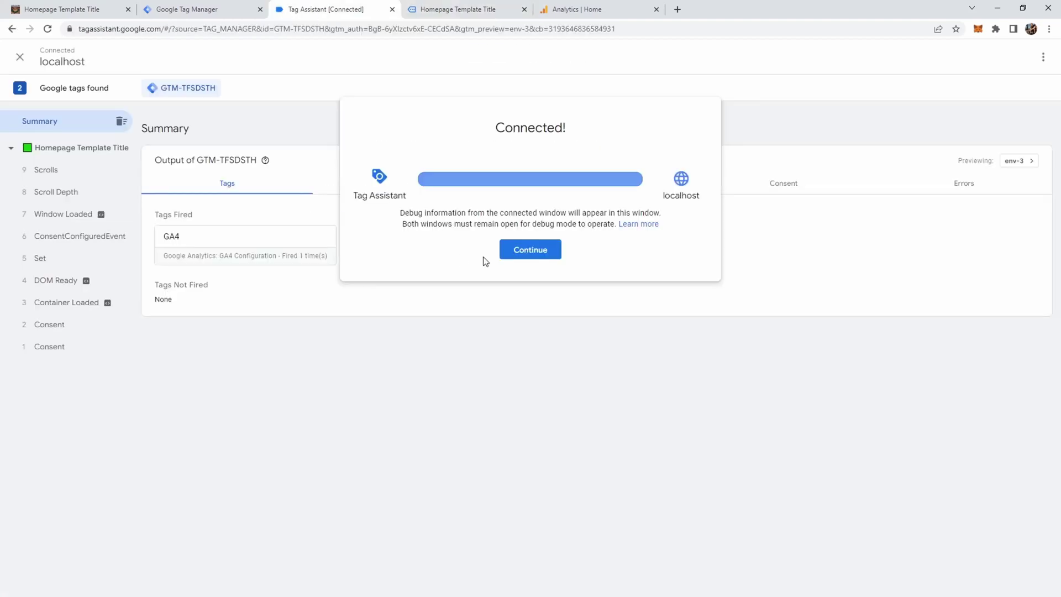
- Compare the default and update Consent events, confirming Tag Assistant detects the consent update
left_click(531, 248)
left_click(41, 349)
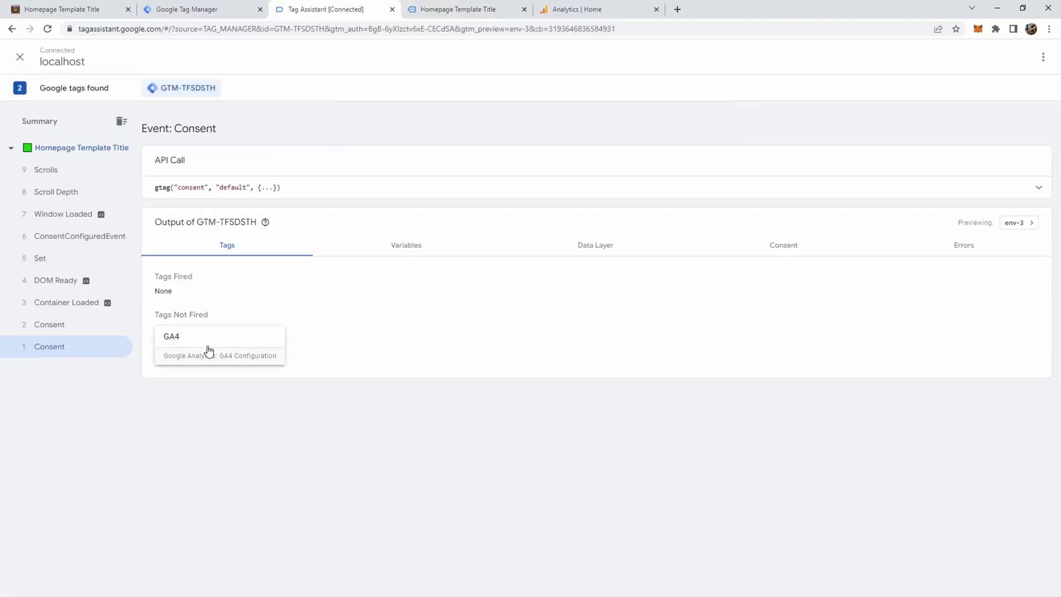
left_click(71, 332)
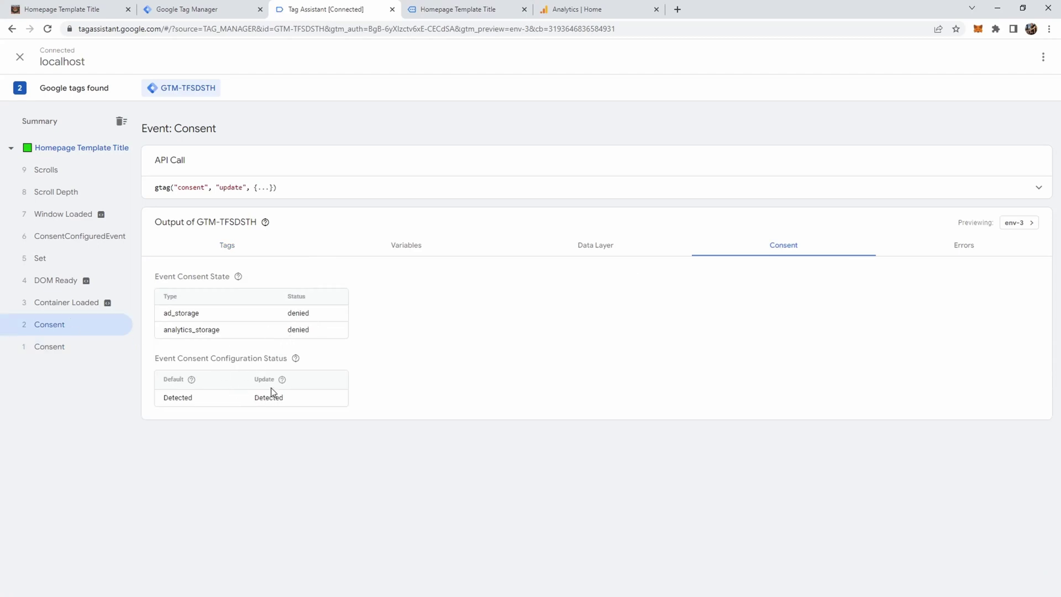
left_click_drag(255, 398, 283, 397)
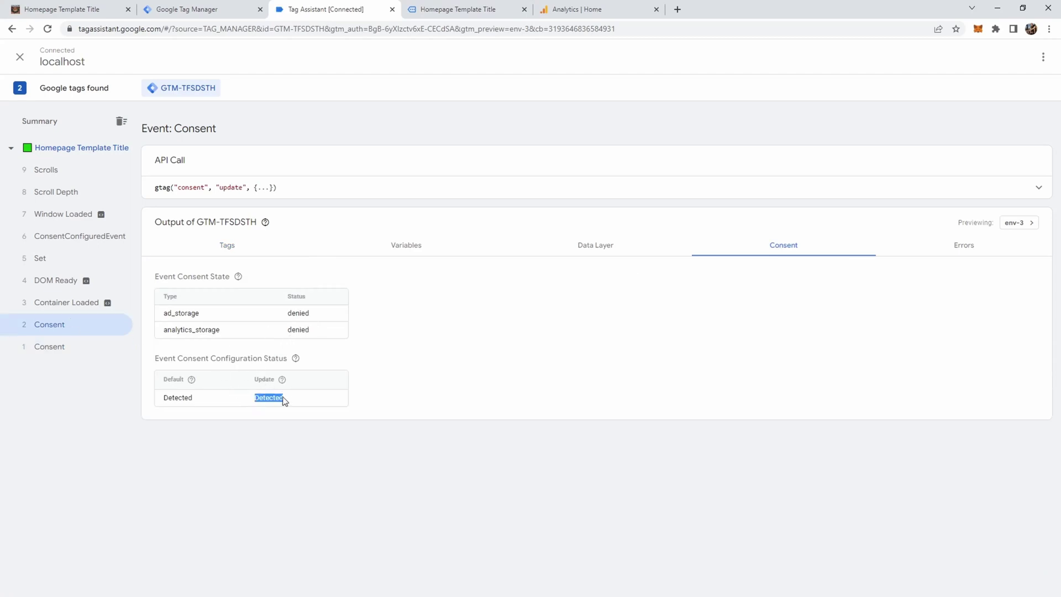
left_click(46, 348)
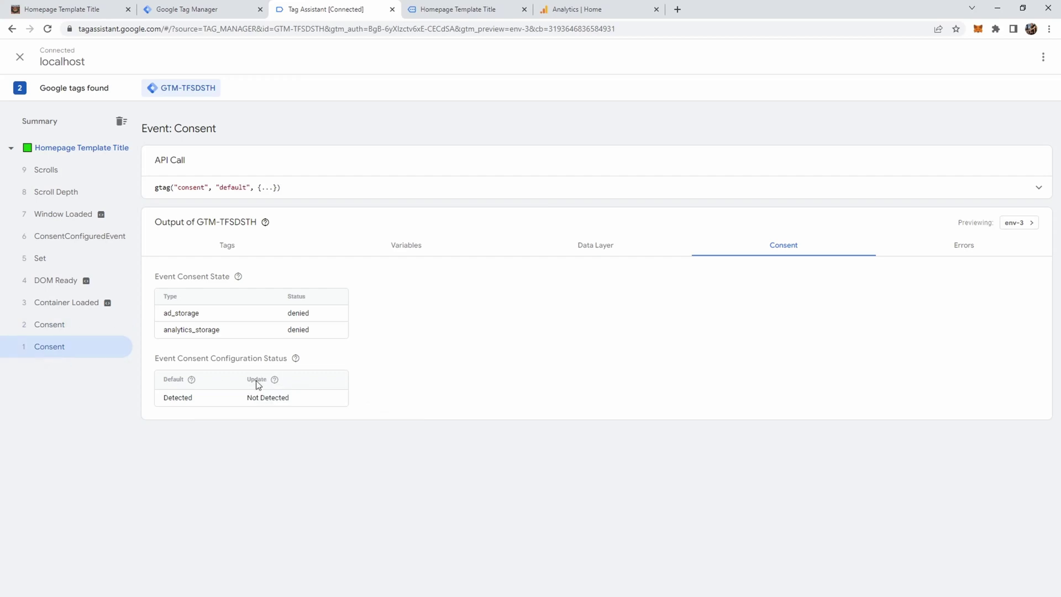
- Review Container Loaded, DOM Ready and Set events, then the tags fired on ConsentConfiguredEvent
left_click(63, 307)
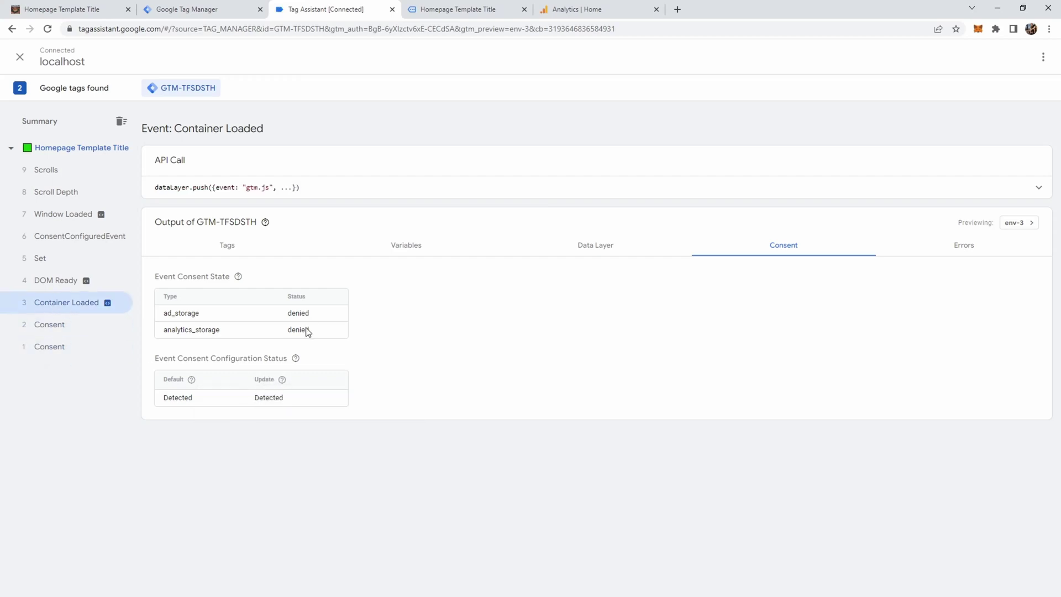
left_click(45, 285)
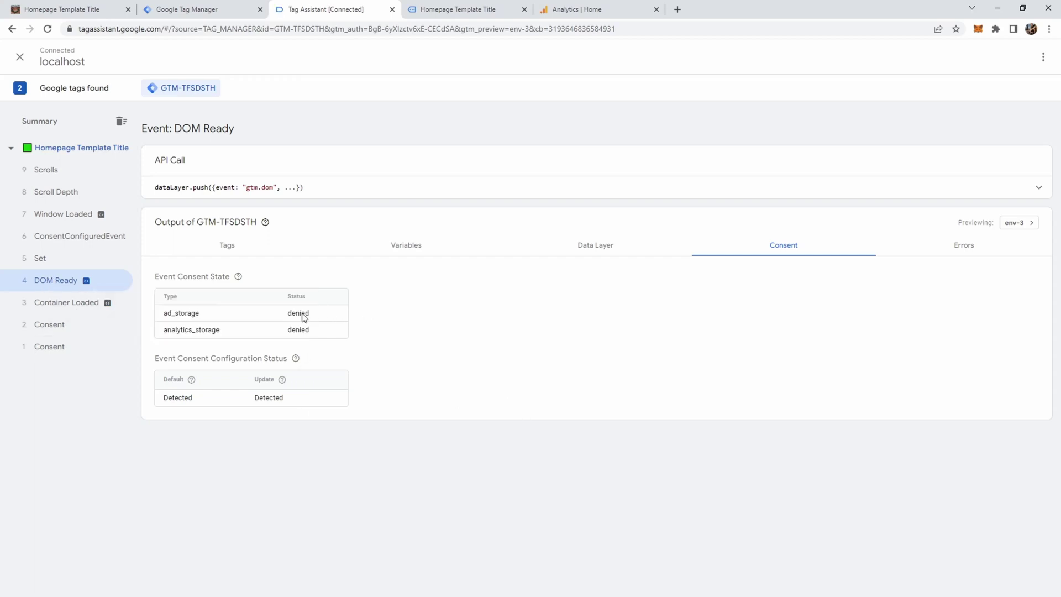
left_click(42, 258)
left_click(53, 241)
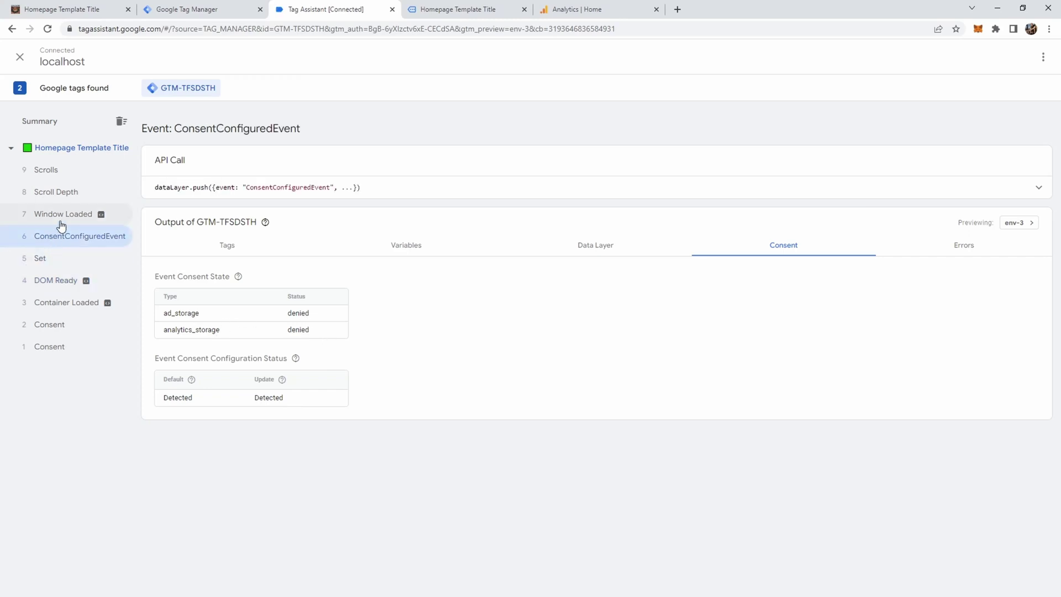
left_click(58, 215)
left_click(61, 236)
left_click(225, 243)
- On the About page, delete the _ga, other analytics and consentCookie cookies in DevTools
left_click(474, 14)
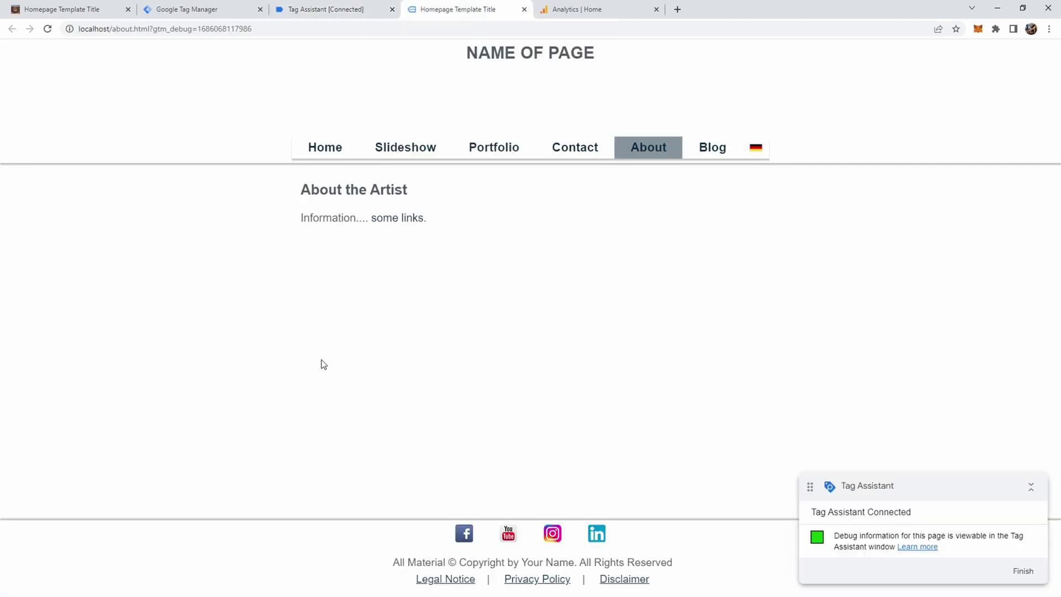
key("F12")
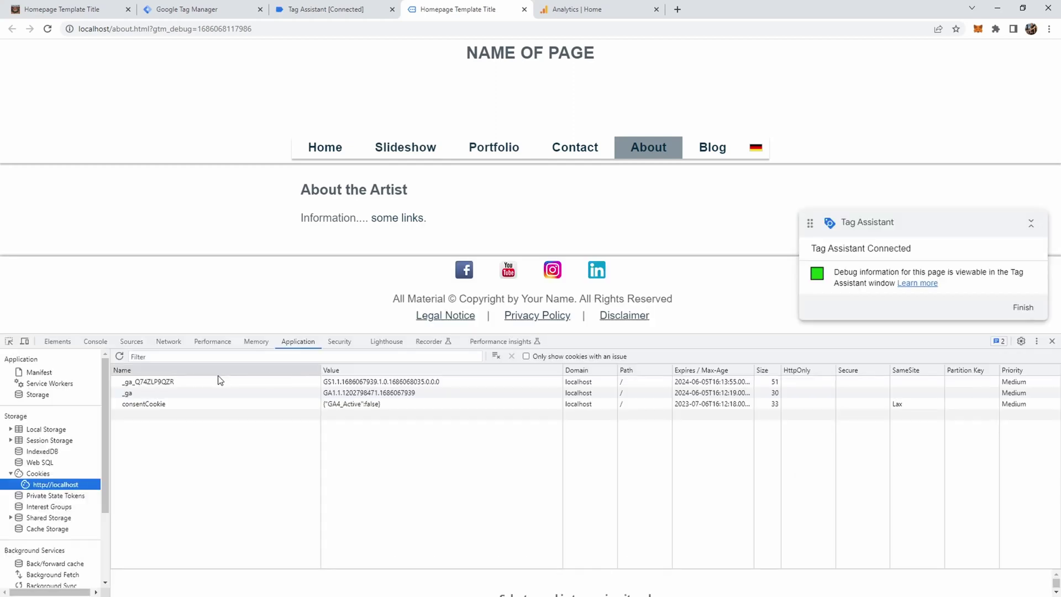
left_click(193, 382)
key("Delete")
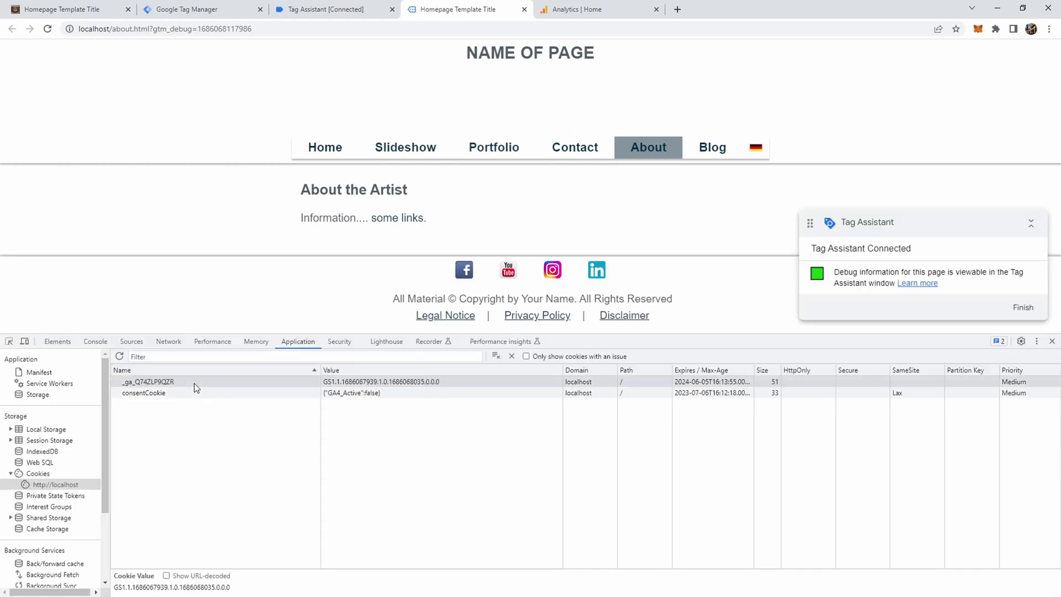
key("Delete")
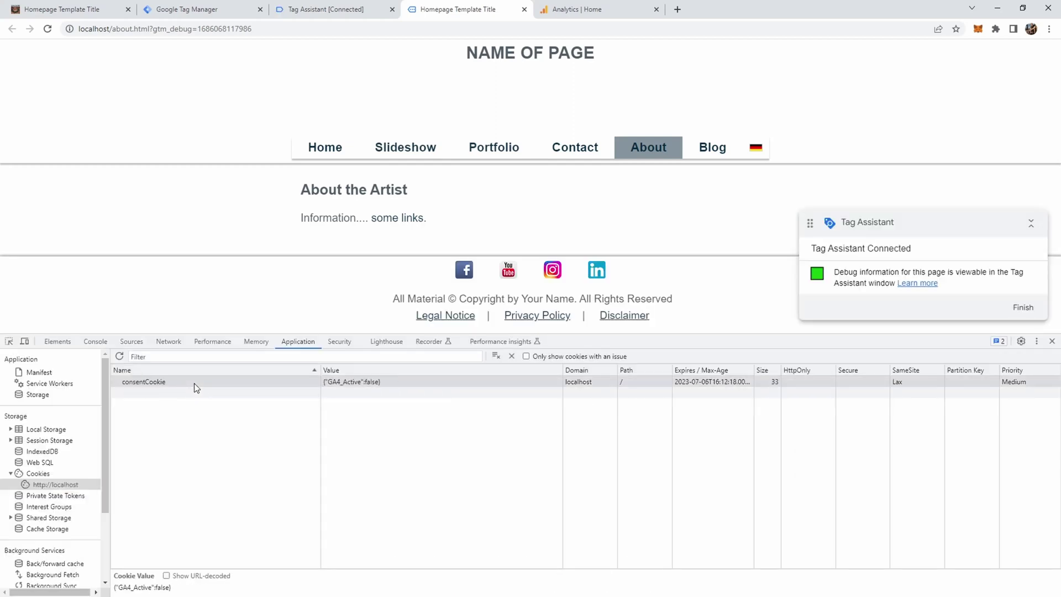
key("Delete")
- Reload the page and submit the cookie choice with Google Analytics turned off
left_click(47, 28)
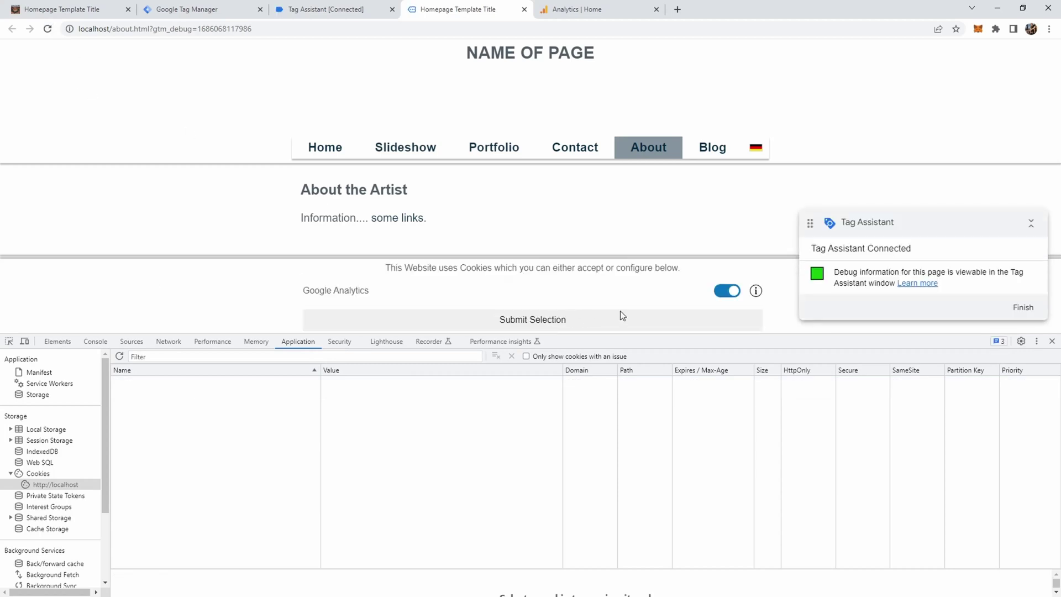
left_click(724, 294)
left_click(552, 323)
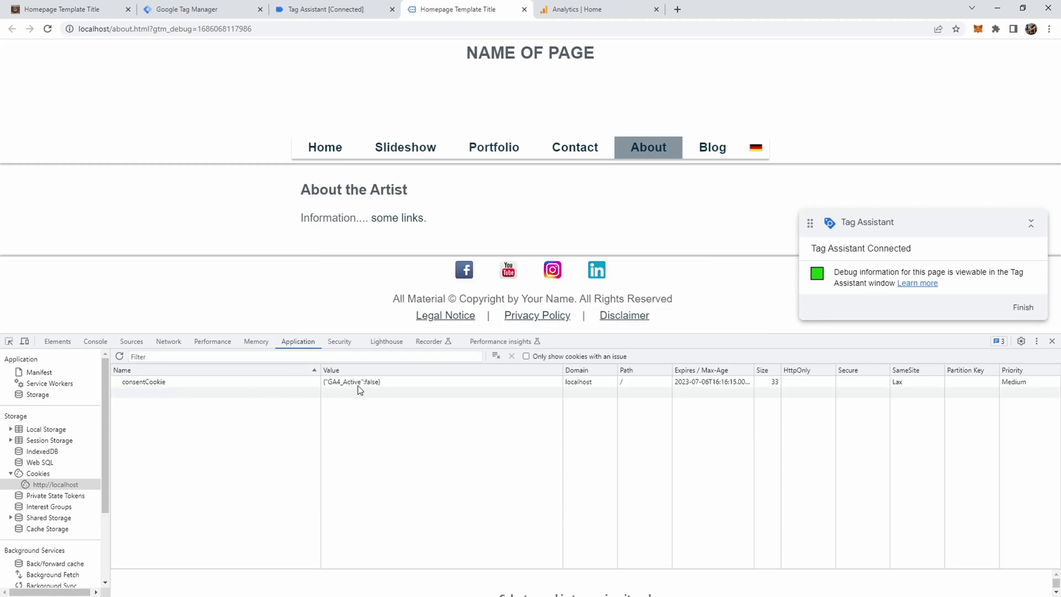
- Inspect ConsentConfiguredEvent 16 in Tag Assistant and view its consent state
left_click(325, 10)
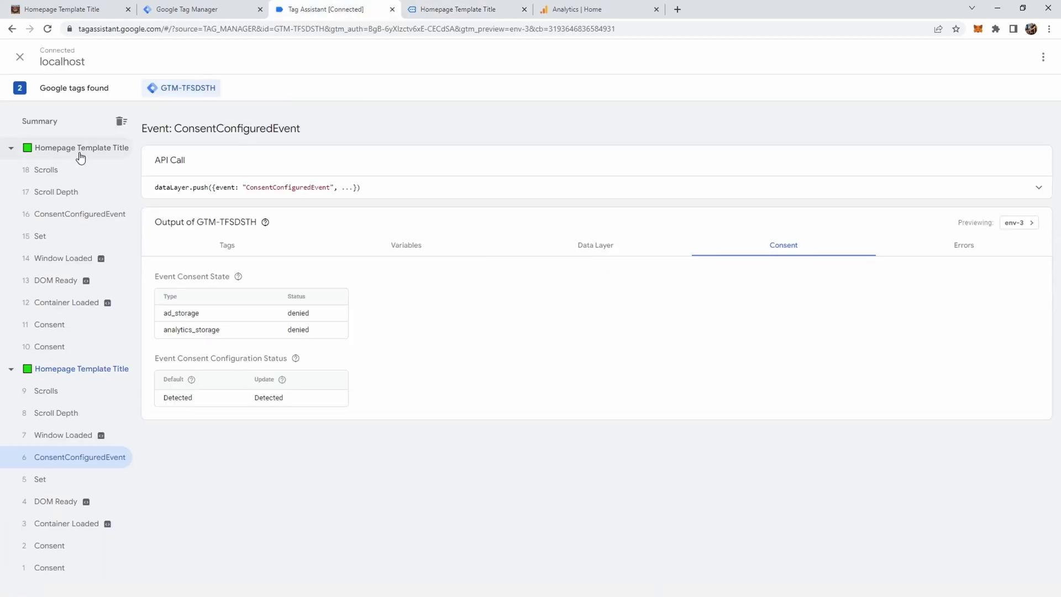
left_click(61, 216)
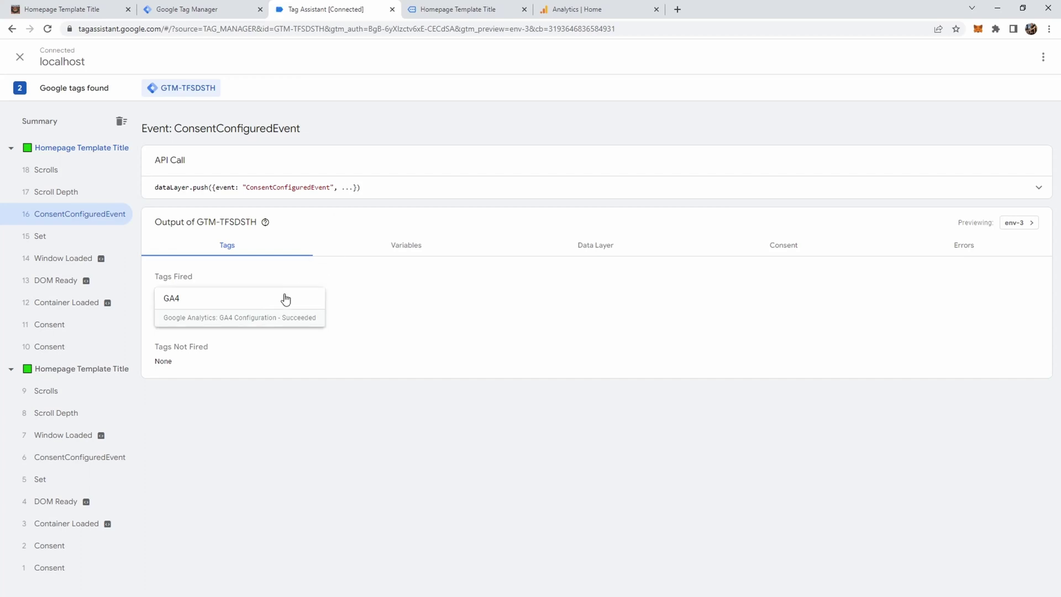
left_click(815, 243)
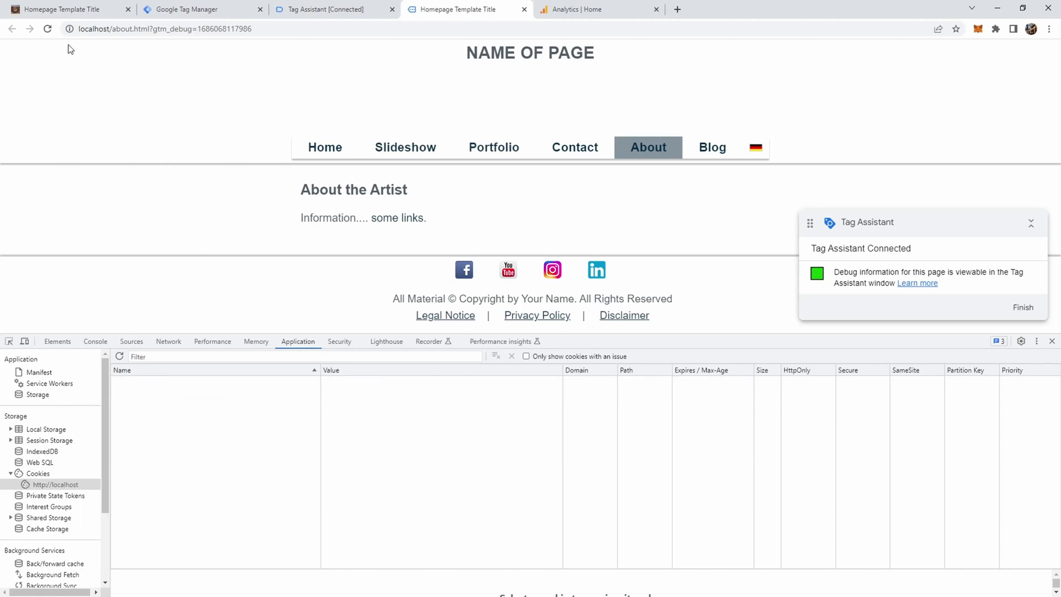
- Reload the About page and choose Accept Cookies in the banner
left_click(49, 30)
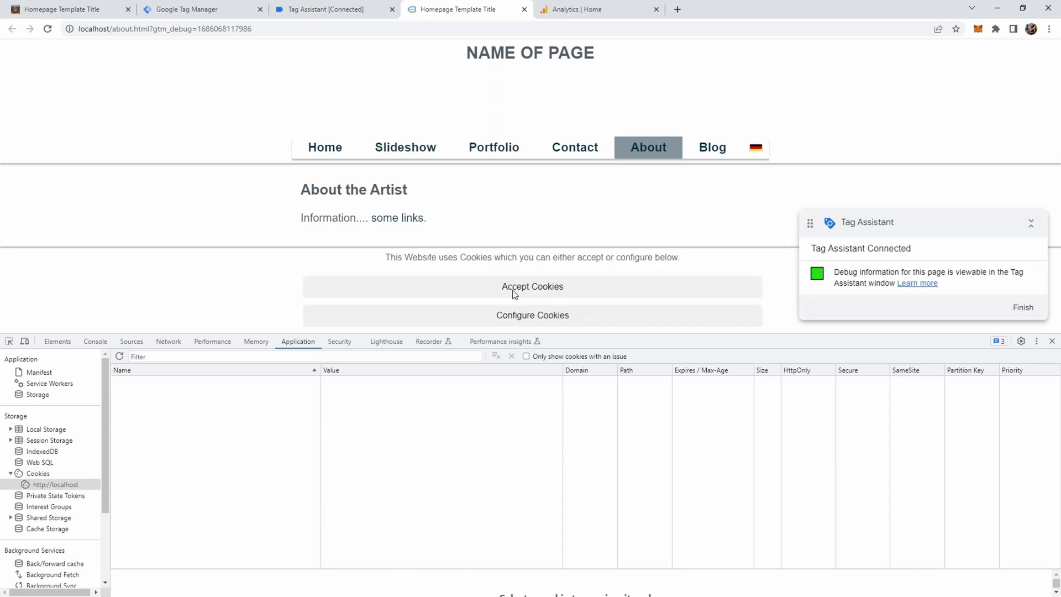
left_click(513, 293)
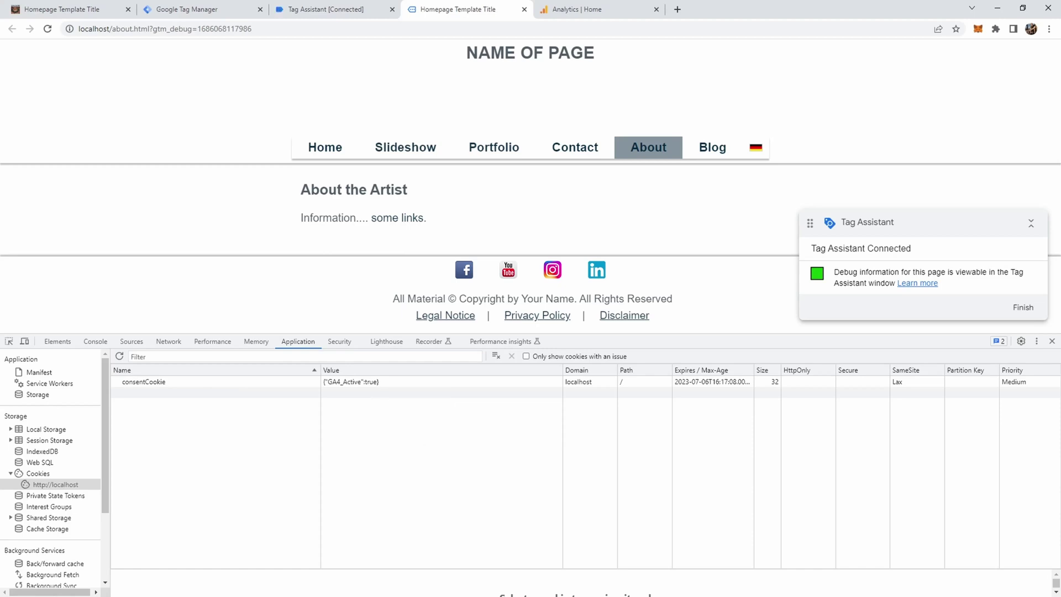
- In about.html, add an if (consentCookie.GA4_Active) block after line 171 holding the consent update code
key("alt+Tab")
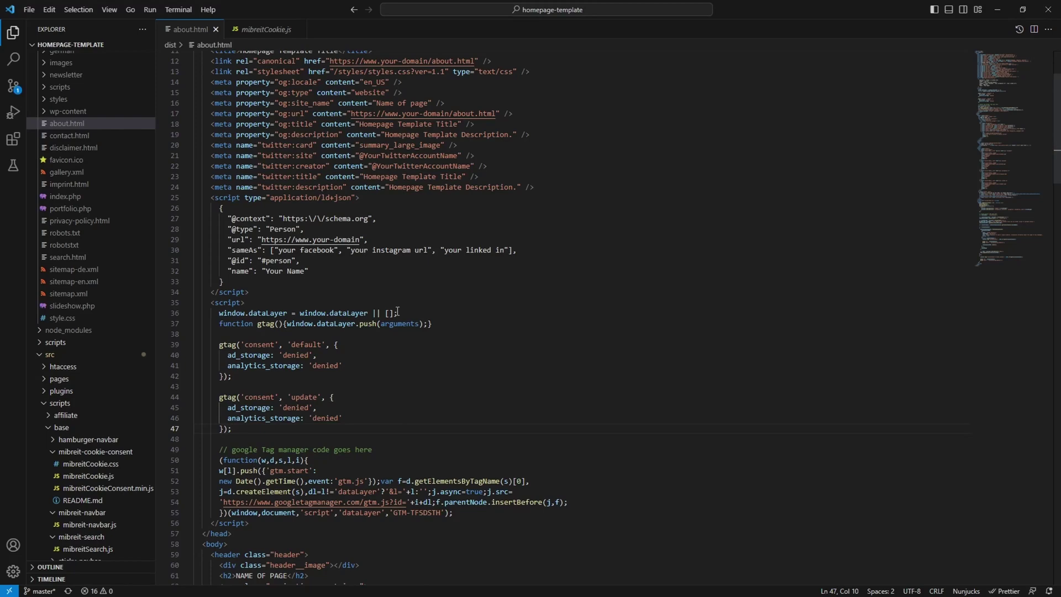
left_click_drag(195, 397, 235, 428)
key("ctrl+c")
scroll(308, 420, "down", 20)
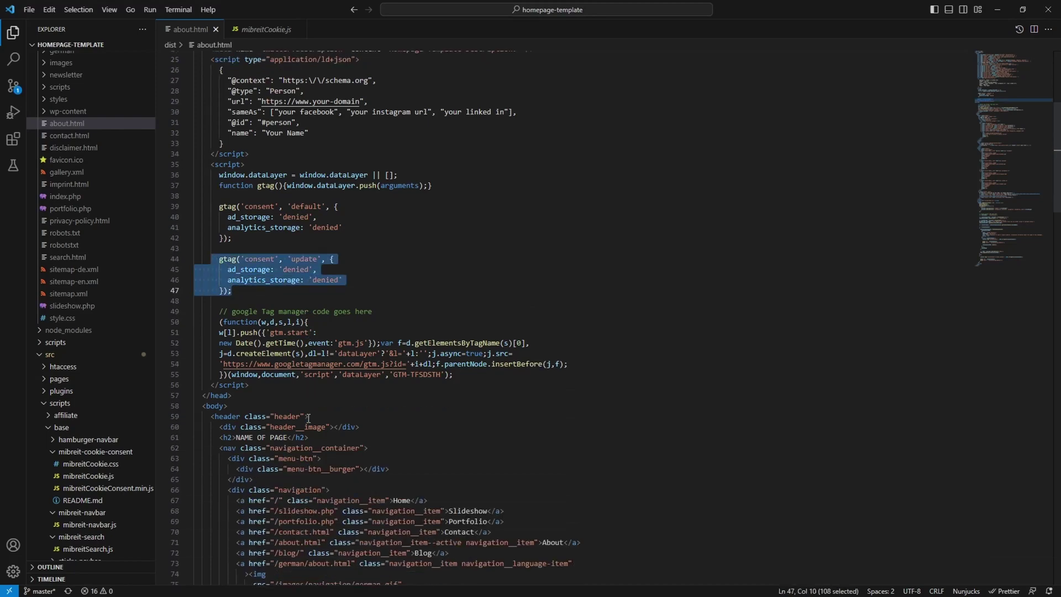
scroll(308, 418, "down", 20)
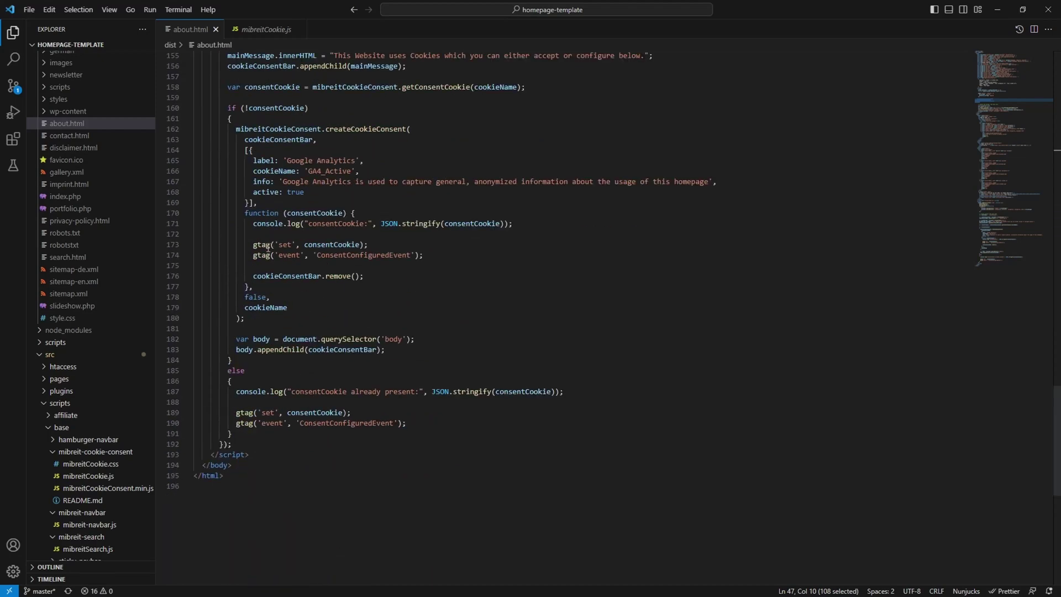
left_click(533, 224)
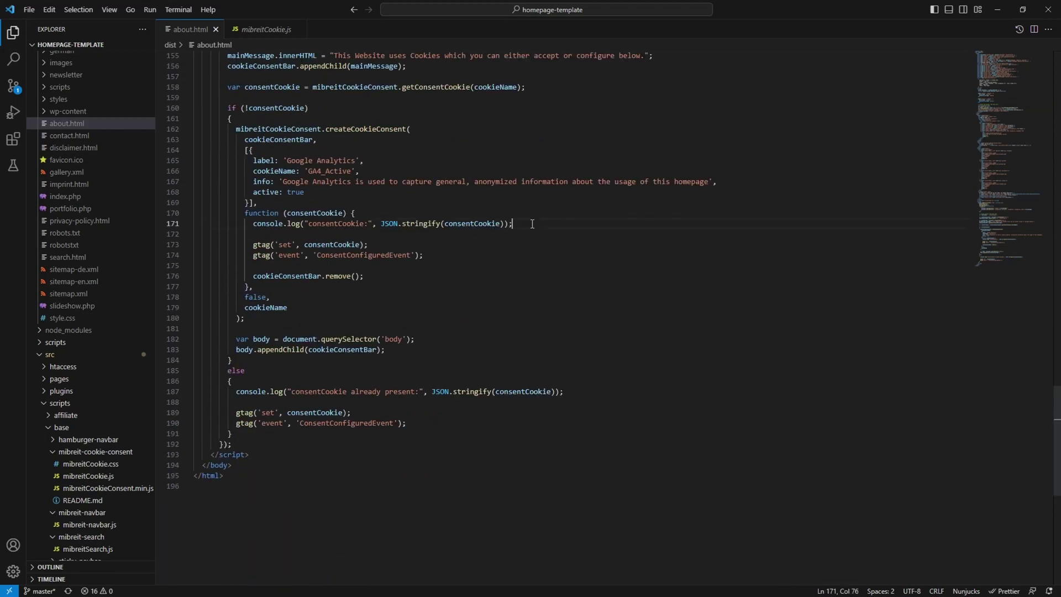
key("Return")
key("Return")
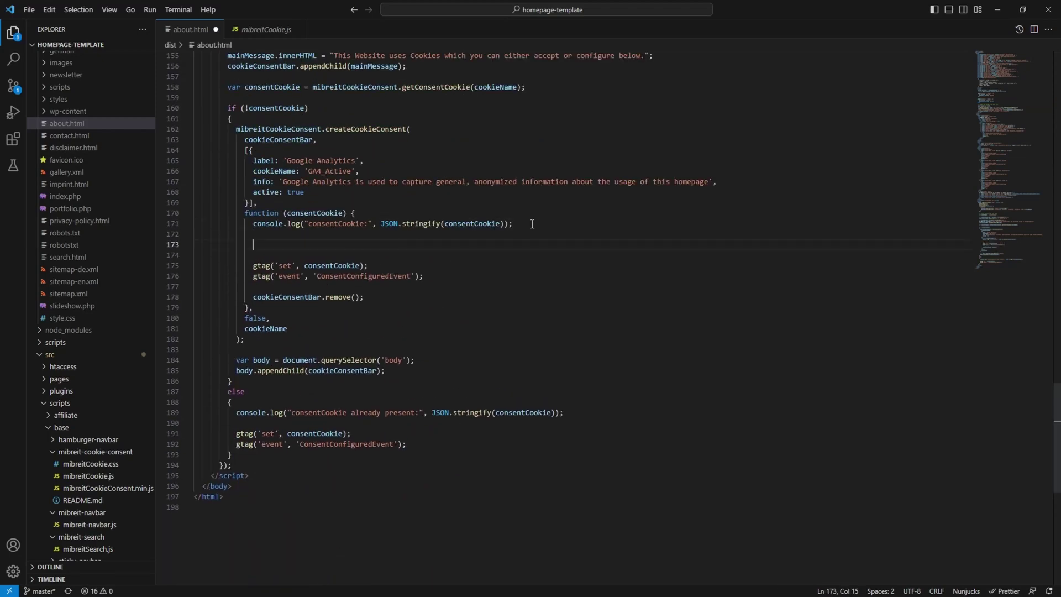
type("if (consent")
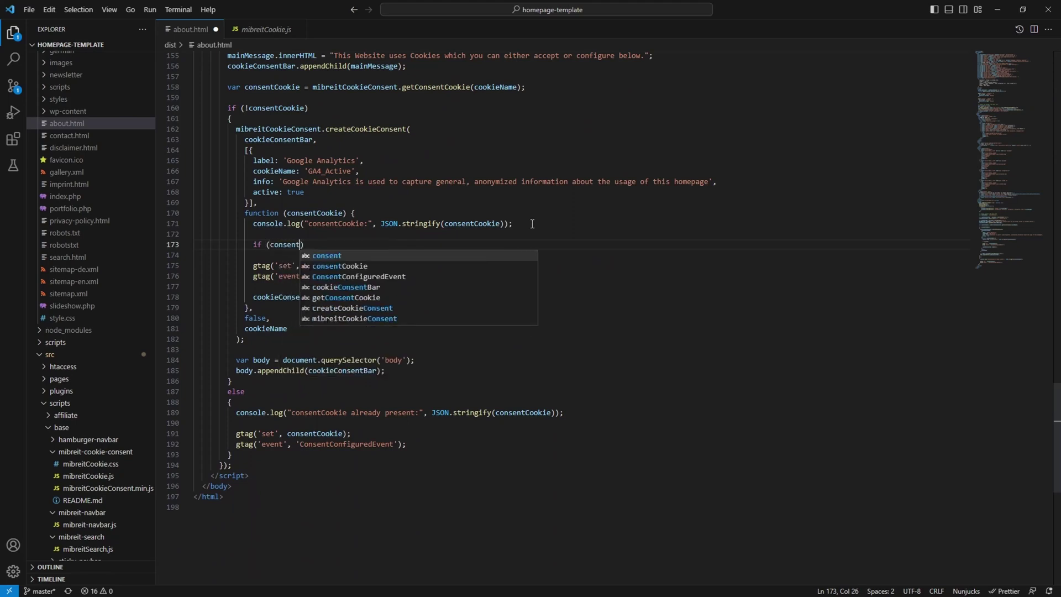
type("Cookie.GA")
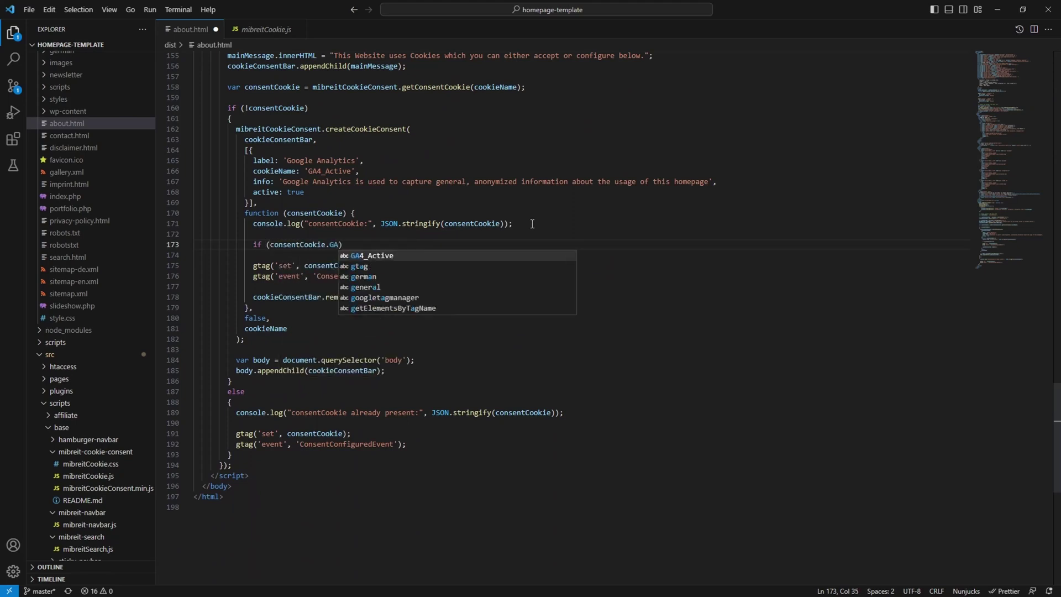
key("Tab")
key("Return")
type("{")
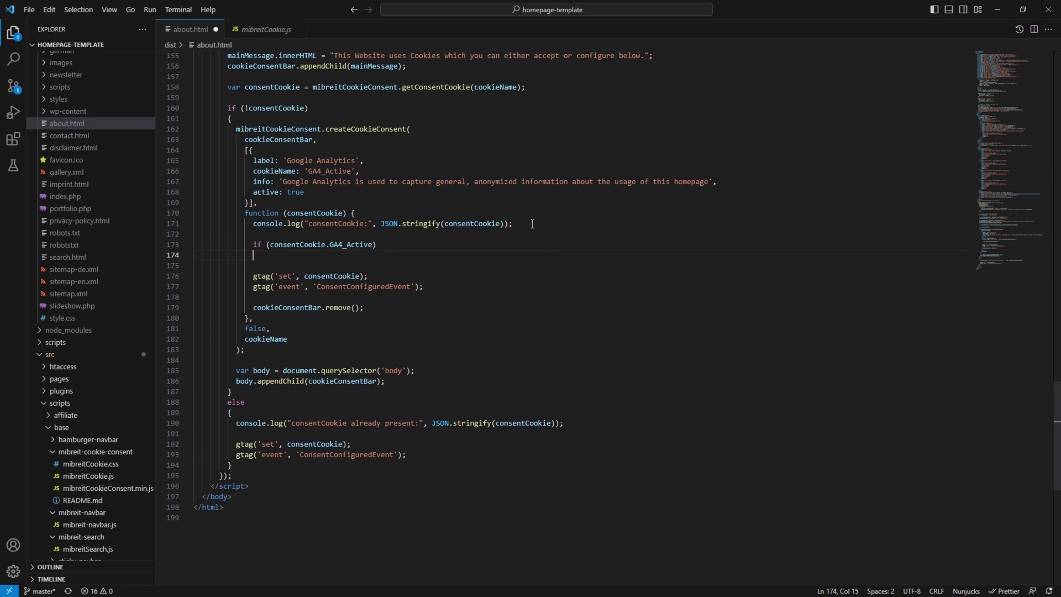
key("Return")
type("}")
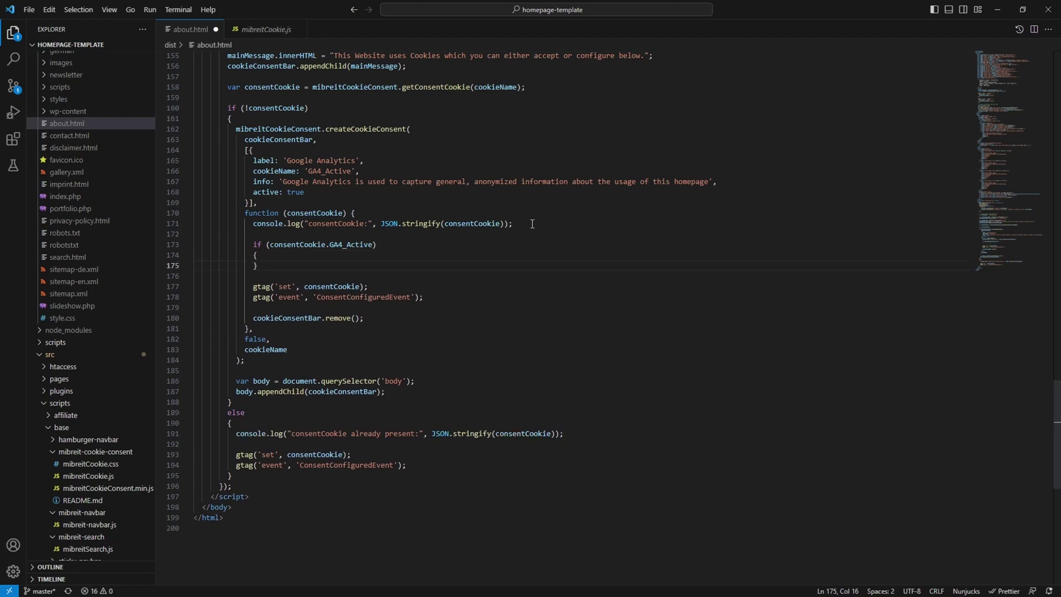
key("ctrl+v")
- Inside that block, remove the ad_storage line and set analytics_storage to 'granted'
left_click(267, 276)
left_click_drag(267, 277, 391, 278)
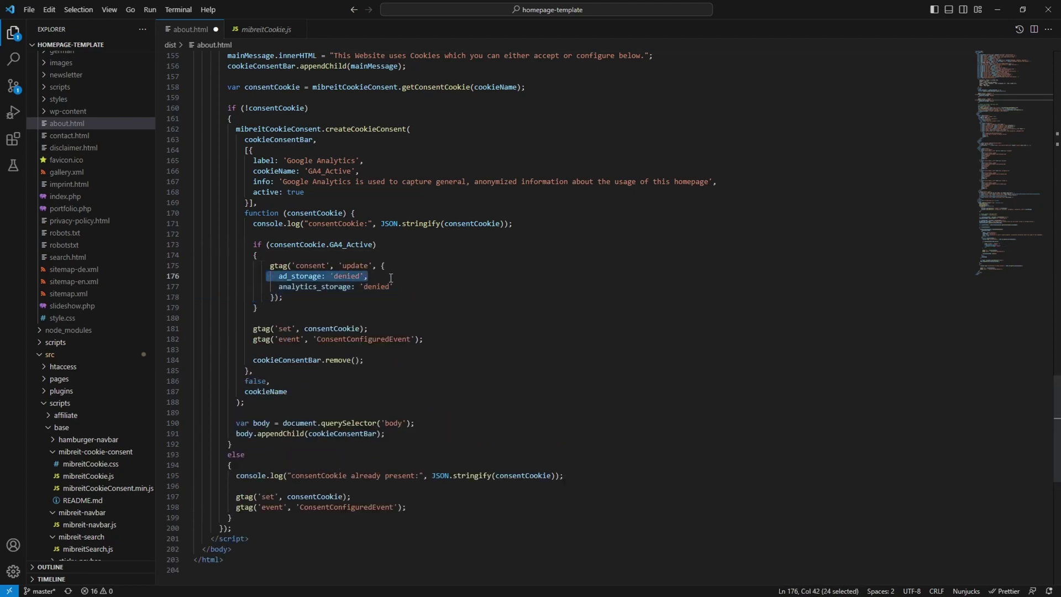
key("Delete")
key("Delete")
double_click(373, 279)
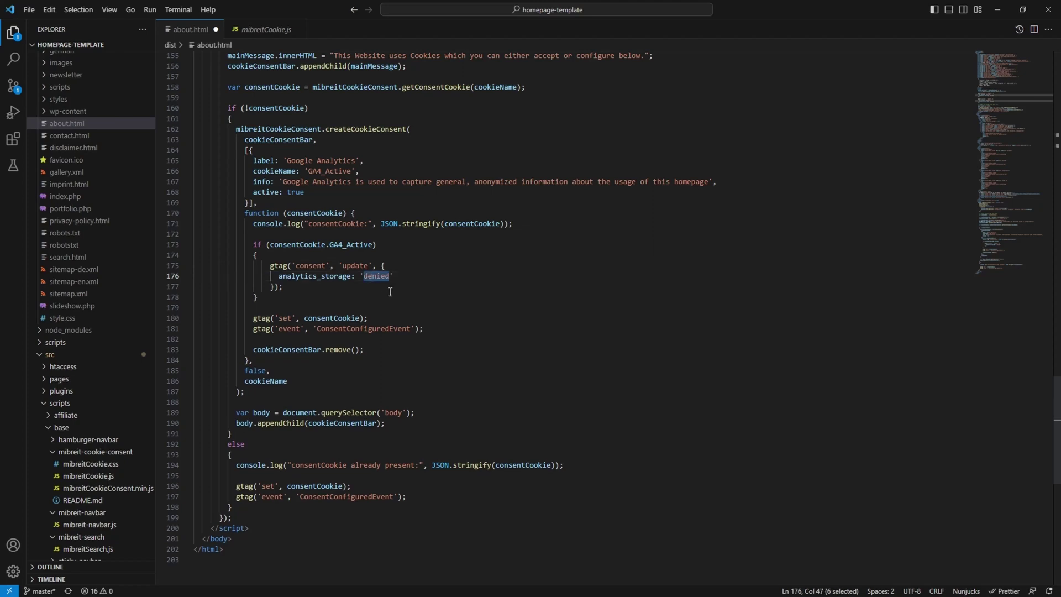
type("granted")
- Copy the GA4_Active consent-update block into the else branch, save, and compare both blocks
left_click_drag(263, 297, 210, 241)
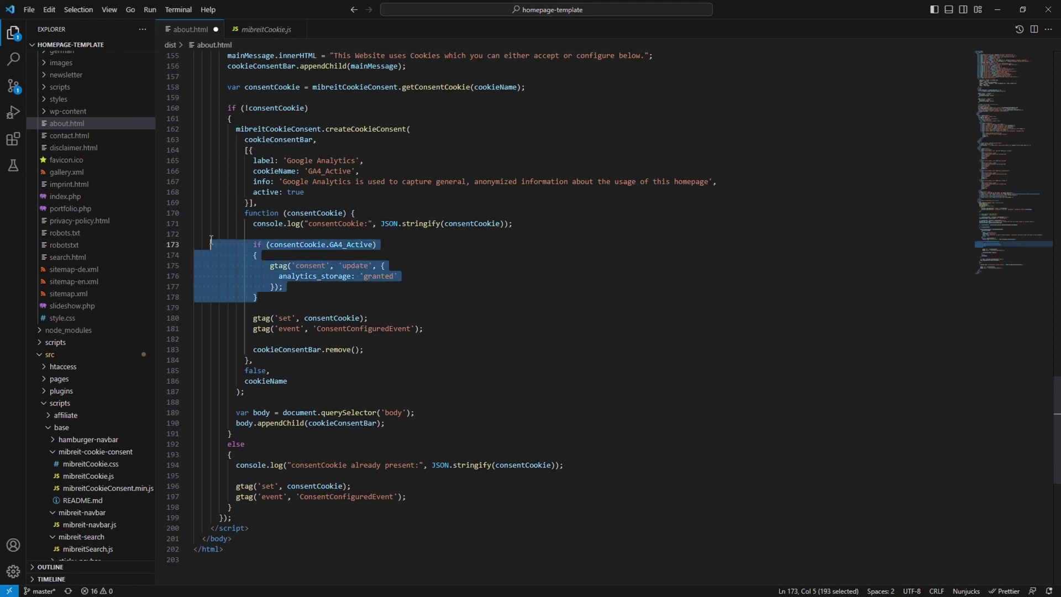
key("ctrl+c")
left_click(467, 475)
key("ctrl+v")
key("ctrl+s")
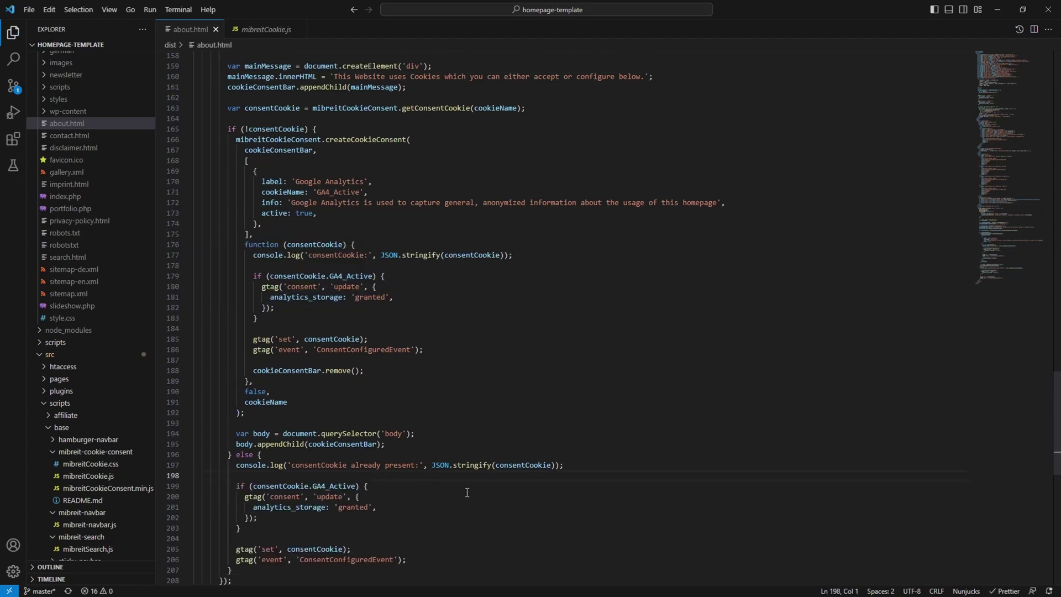
left_click_drag(407, 560, 236, 486)
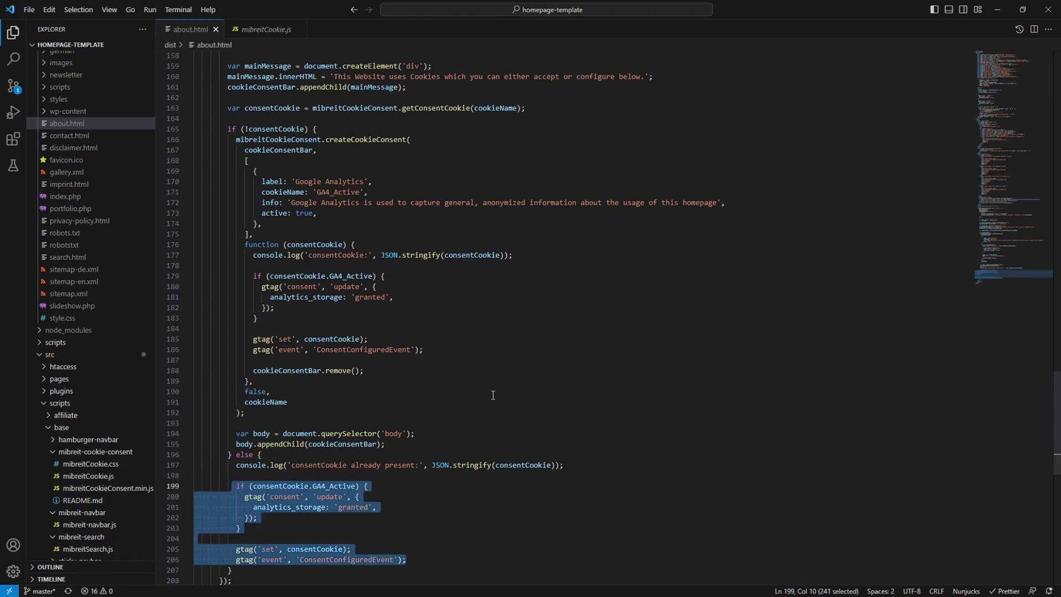
left_click(542, 318)
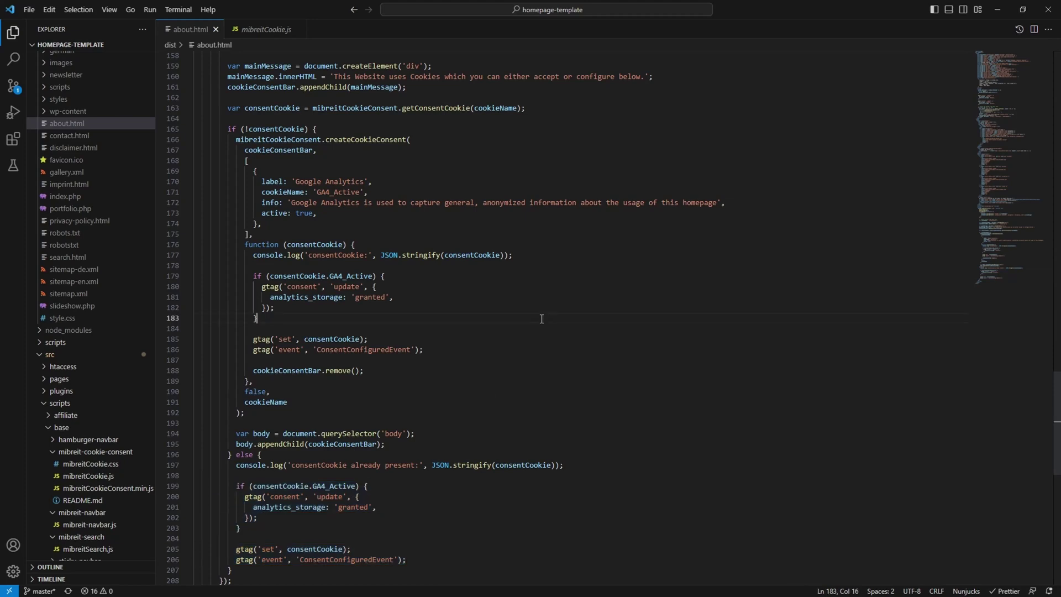
scroll(456, 330, "down", 3)
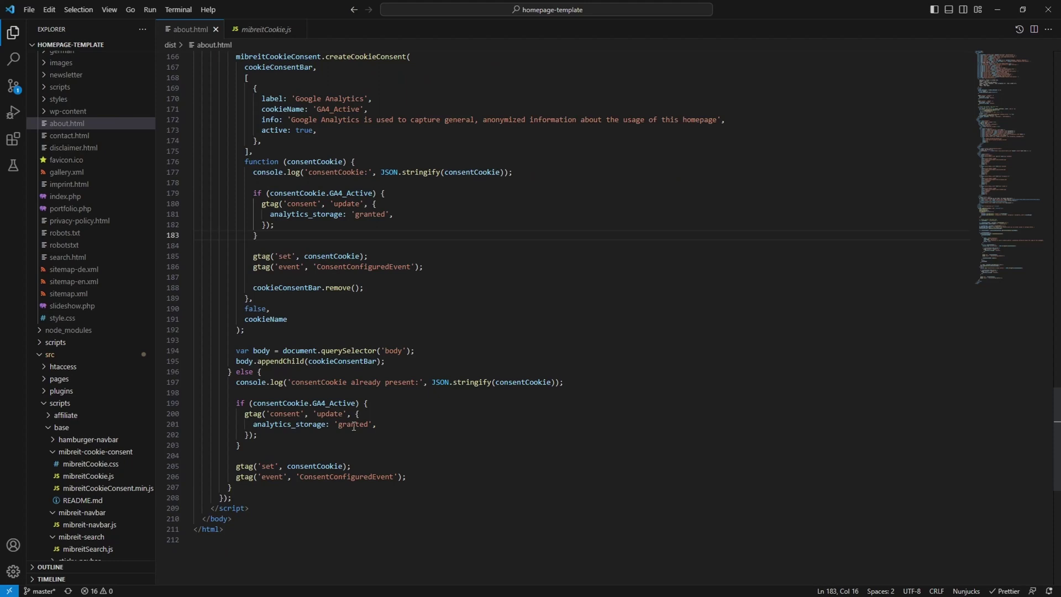
double_click(334, 403)
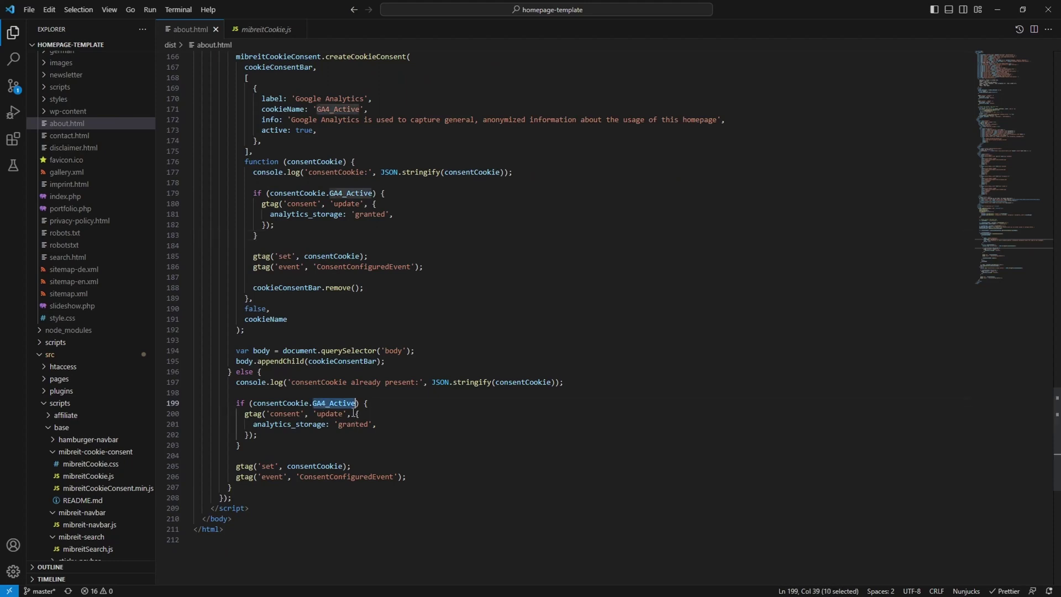
double_click(354, 424)
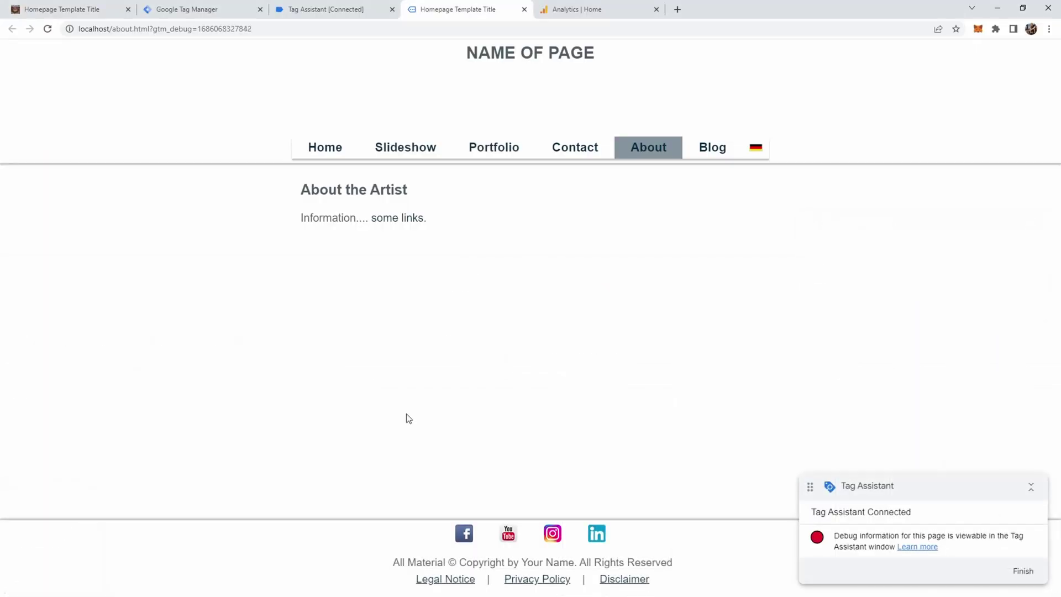
- Delete the _ga_Q74ZLP9QZR, _ga and consentCookie cookies, reload with F5 and accept cookies
key("F12")
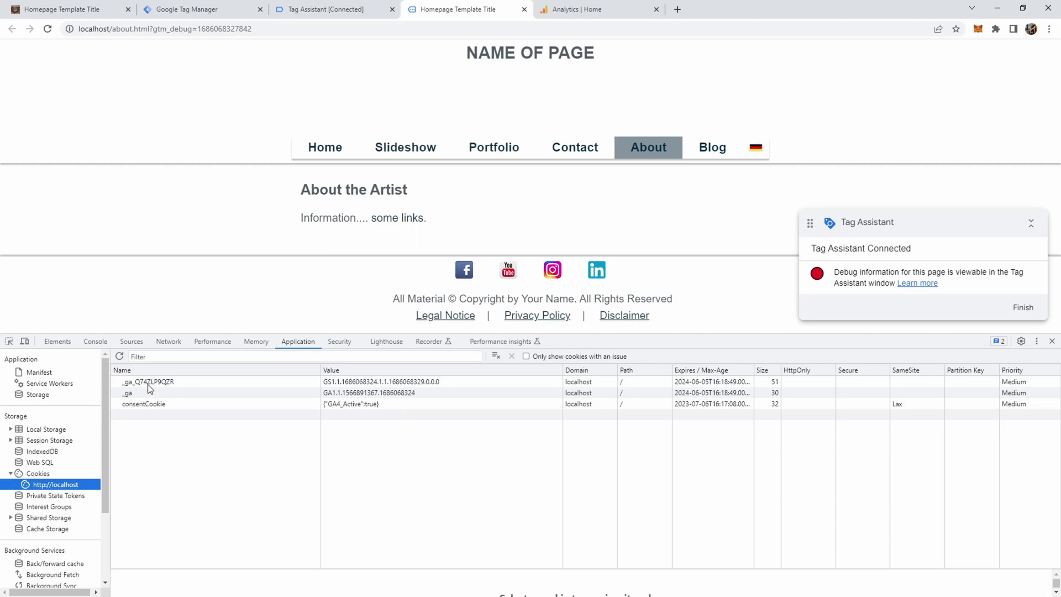
left_click(172, 380)
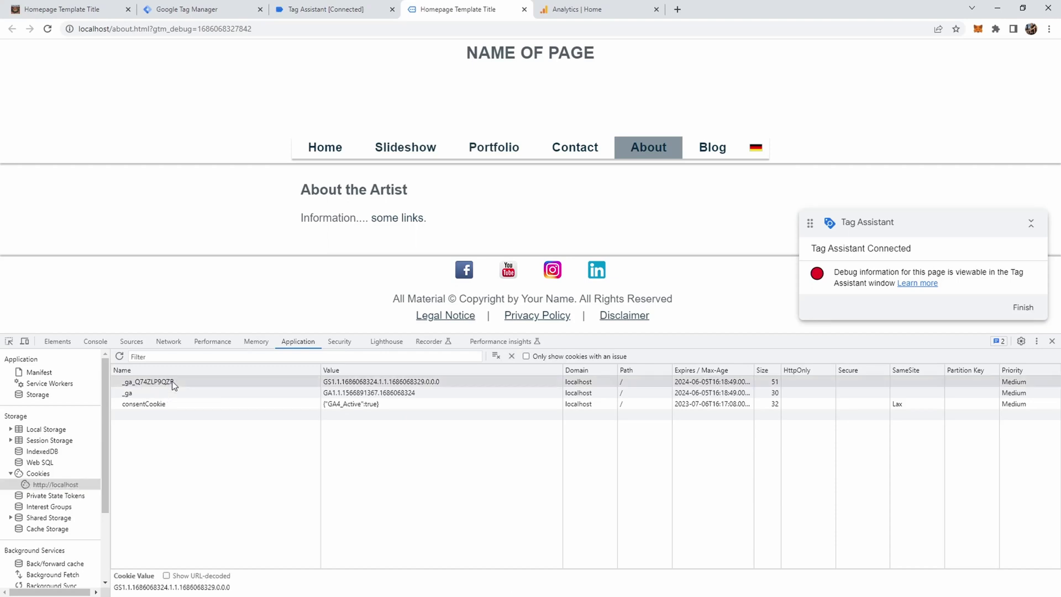
key("Delete")
key("Delete")
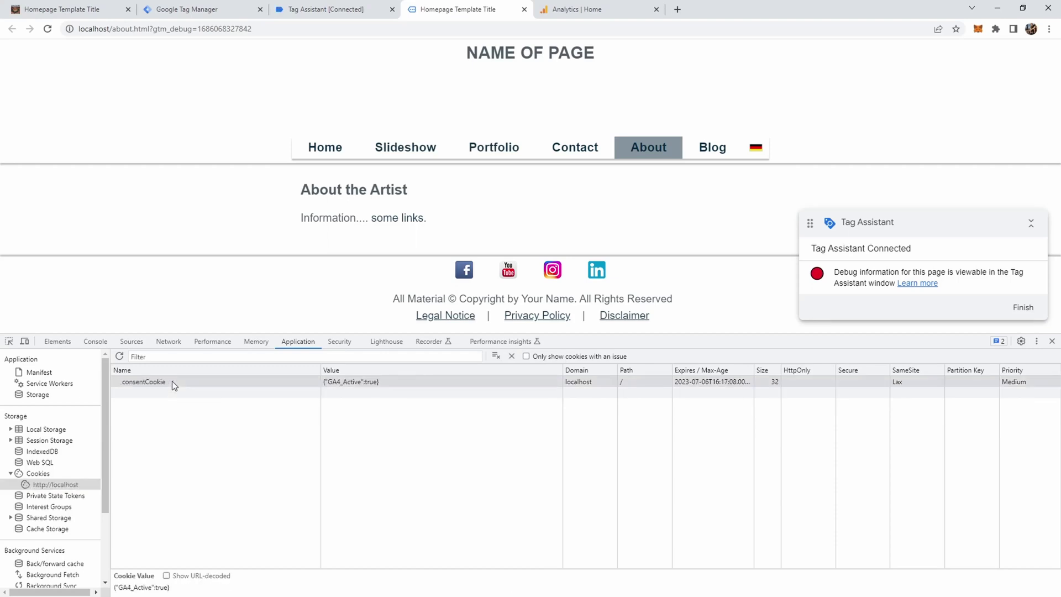
key("Delete")
key("F5")
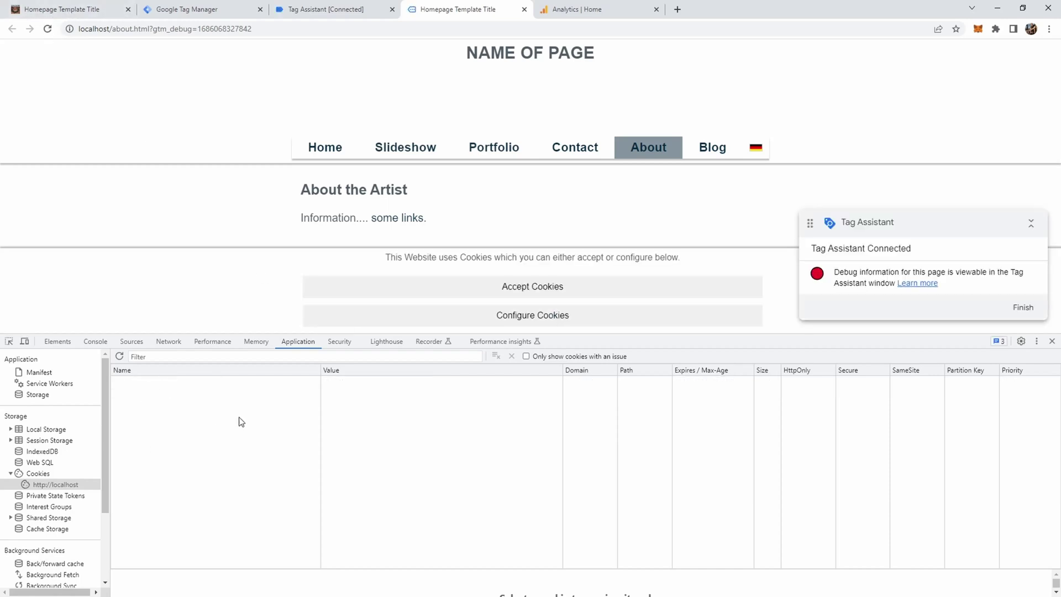
left_click(532, 286)
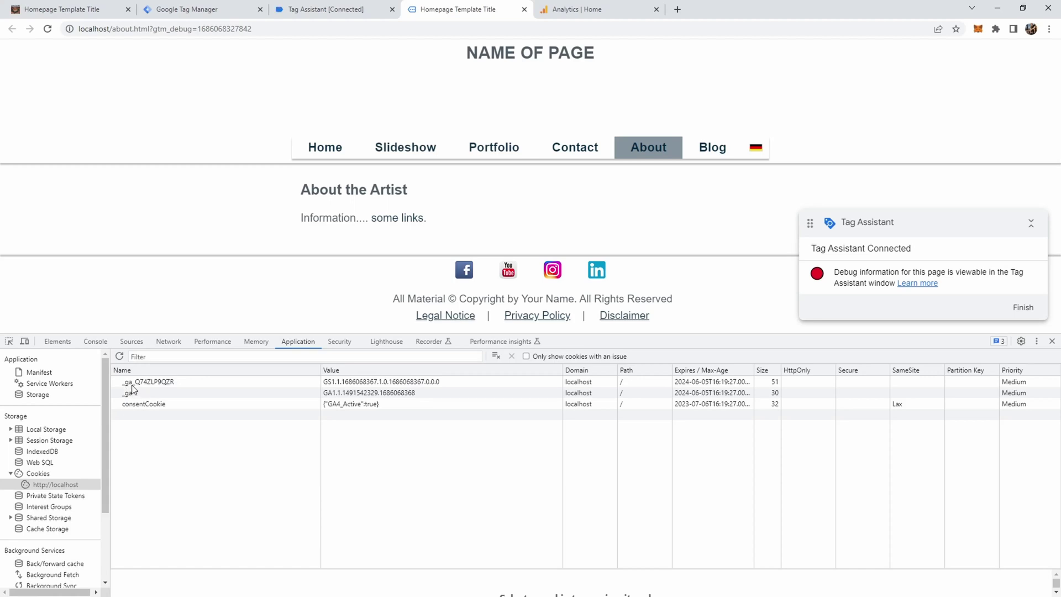
- Check the Consent update and Window Loaded states and GA4 firing on ConsentConfiguredEvent, then return to the About page
left_click(340, 11)
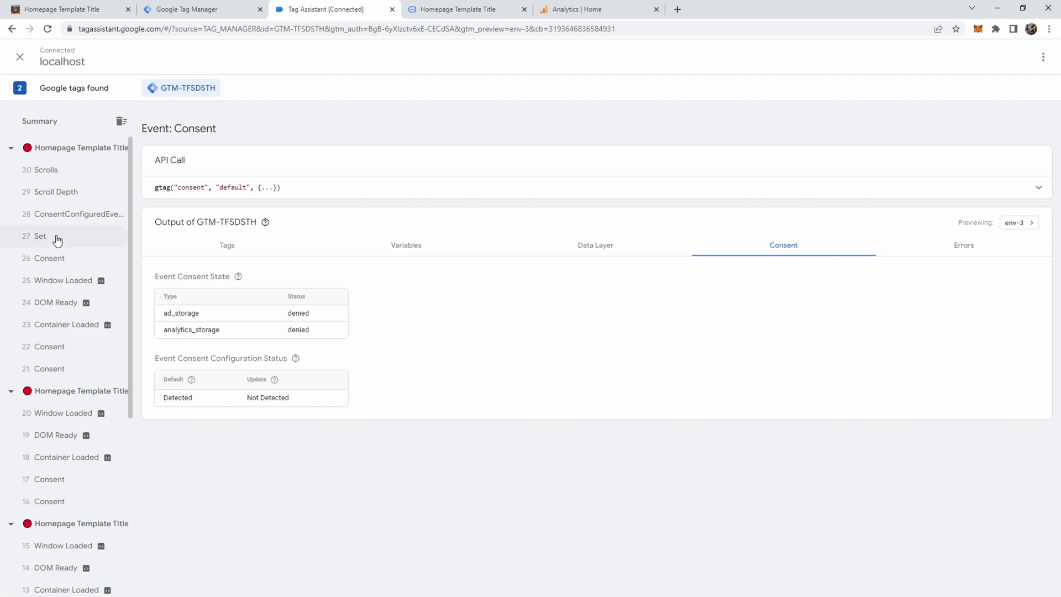
left_click(65, 217)
left_click(43, 264)
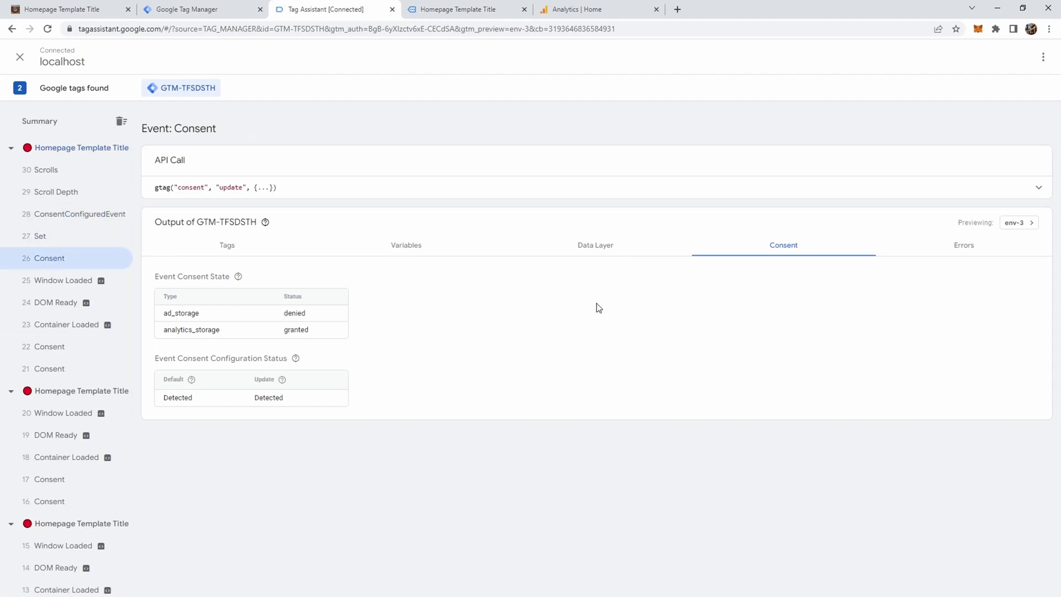
left_click(58, 283)
left_click(61, 264)
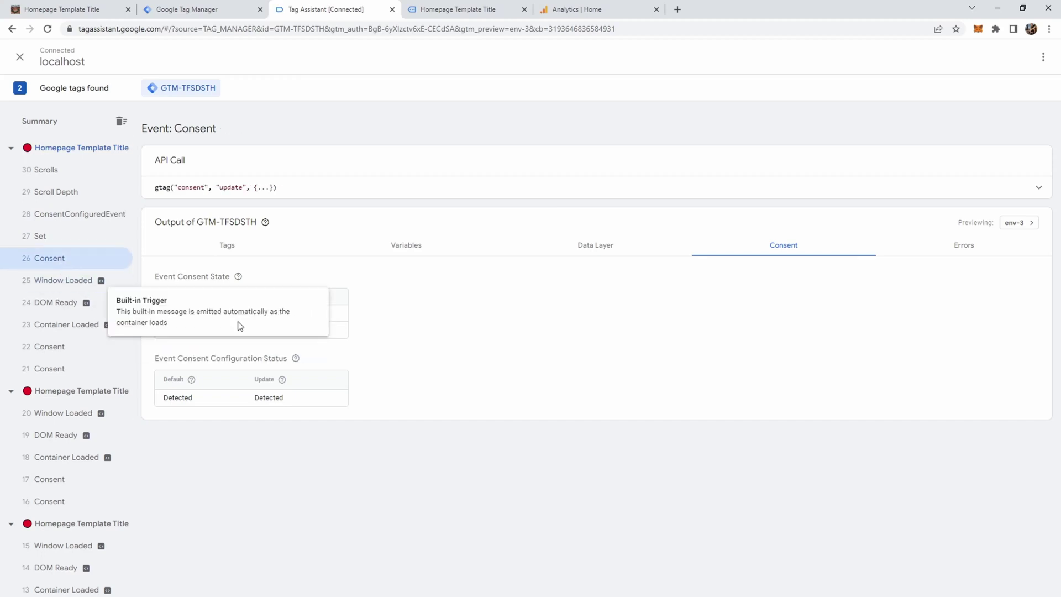
left_click(72, 218)
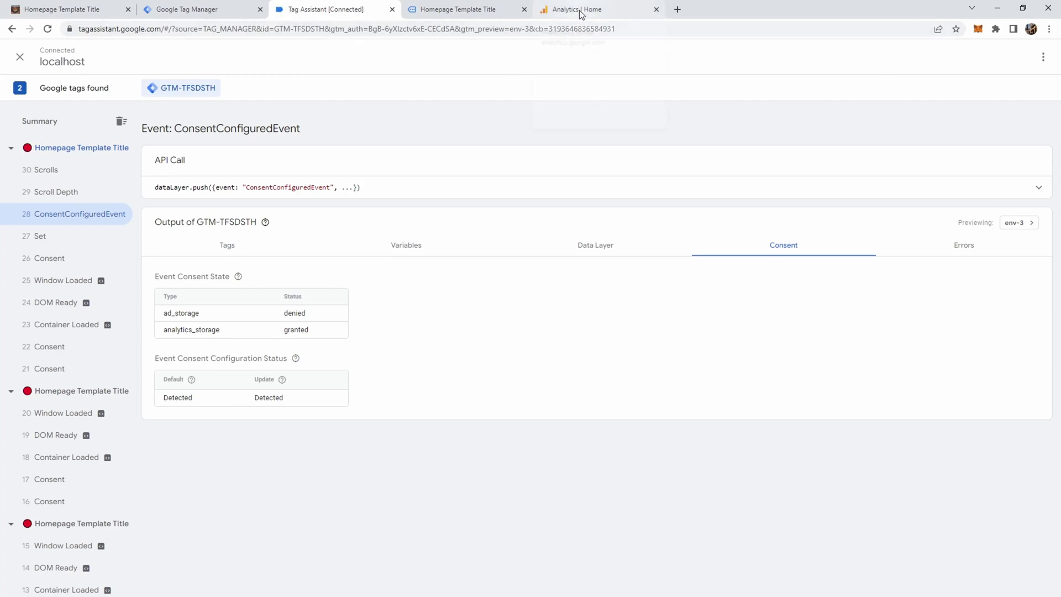
left_click(469, 11)
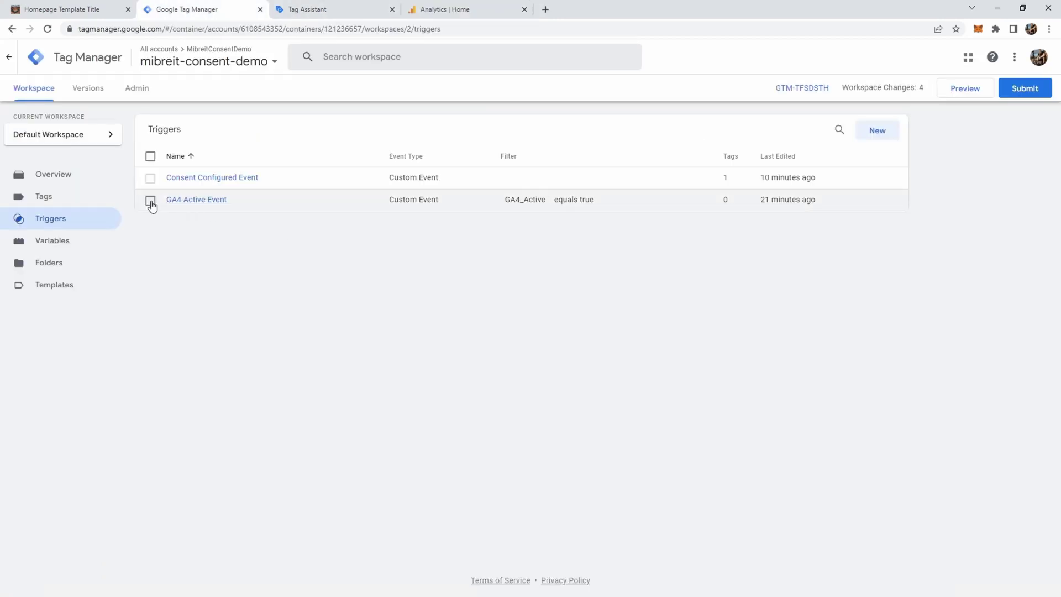
- Delete the GA4 Active Event trigger from the Triggers list
left_click(150, 200)
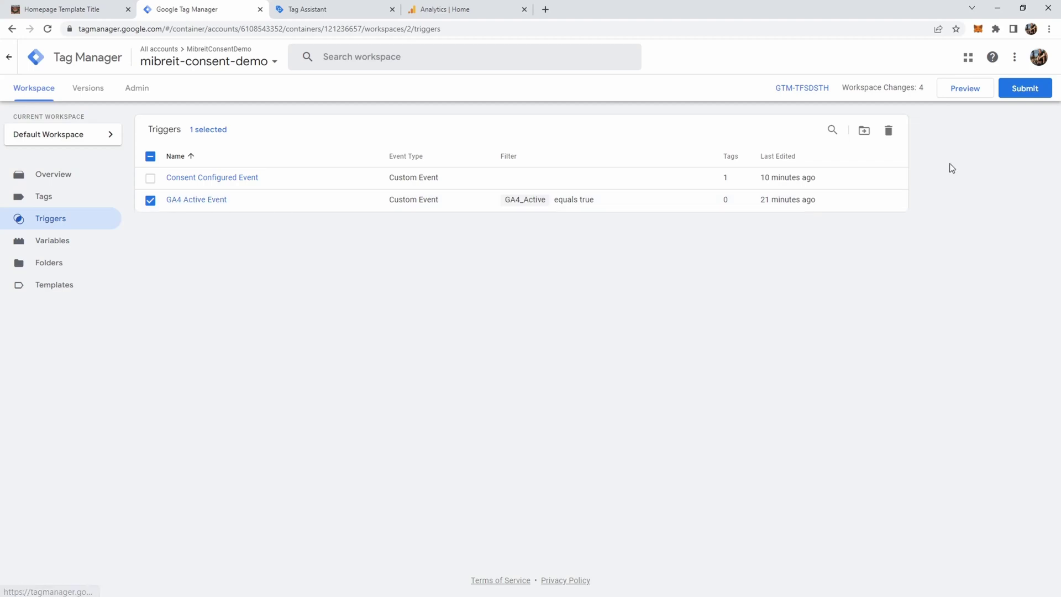
left_click(888, 133)
left_click(612, 181)
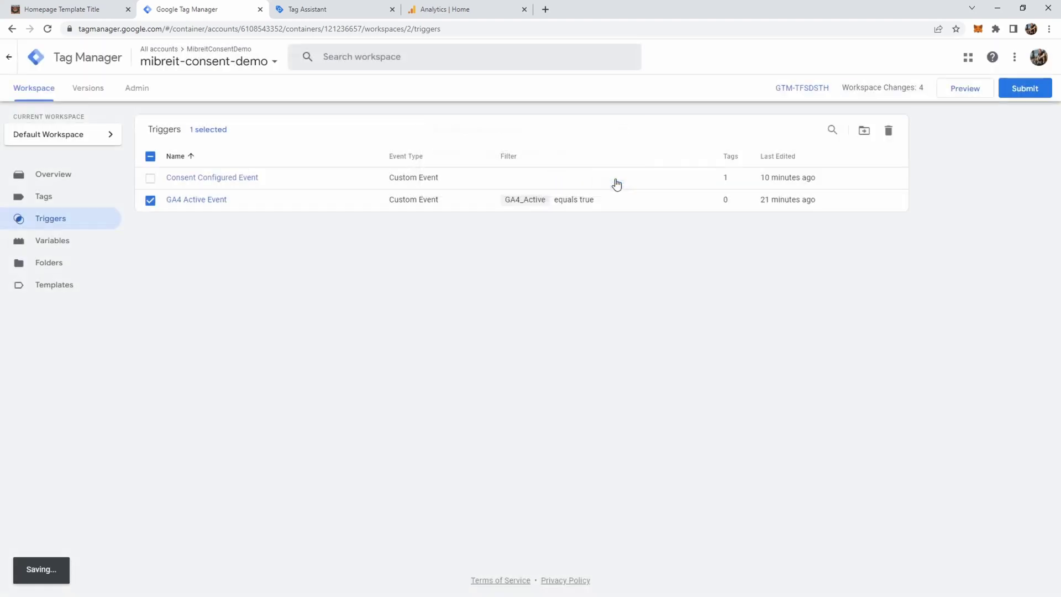
- Delete the GA4_Active variable, then review the Triggers and Tags lists
left_click(45, 243)
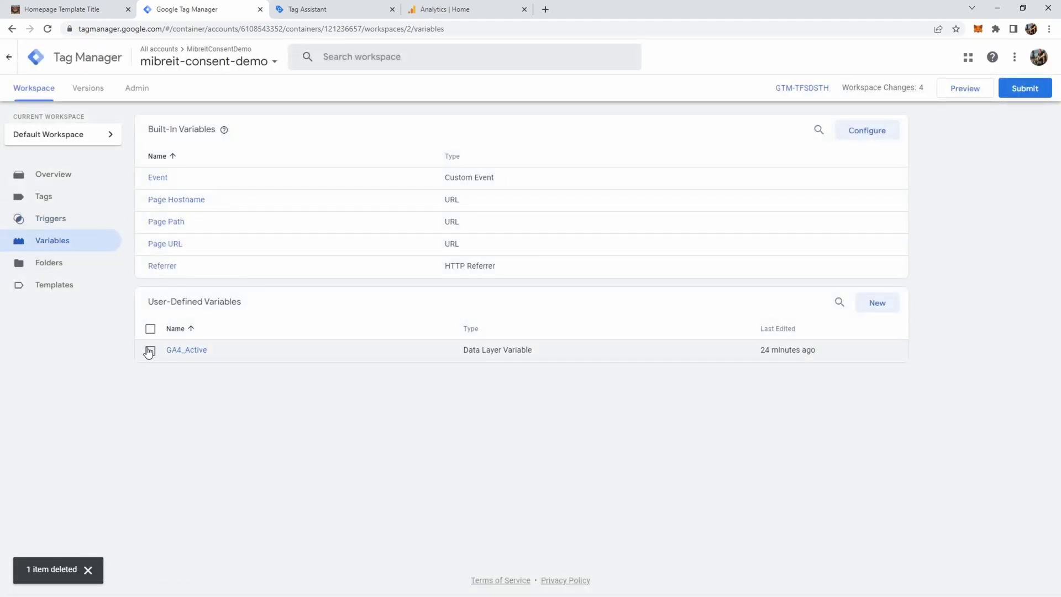
left_click(150, 350)
left_click(890, 305)
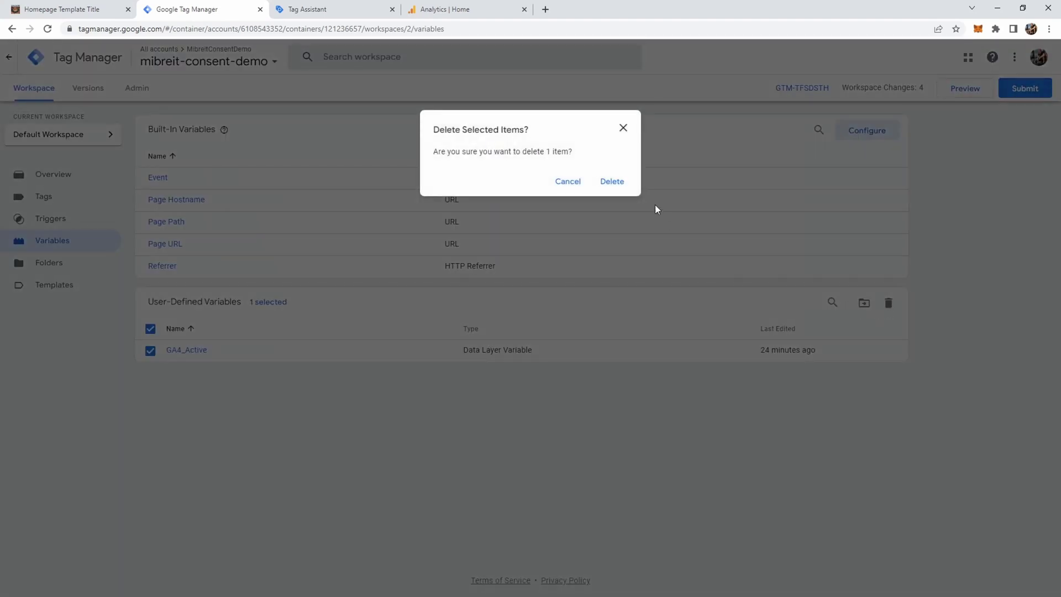
left_click(612, 181)
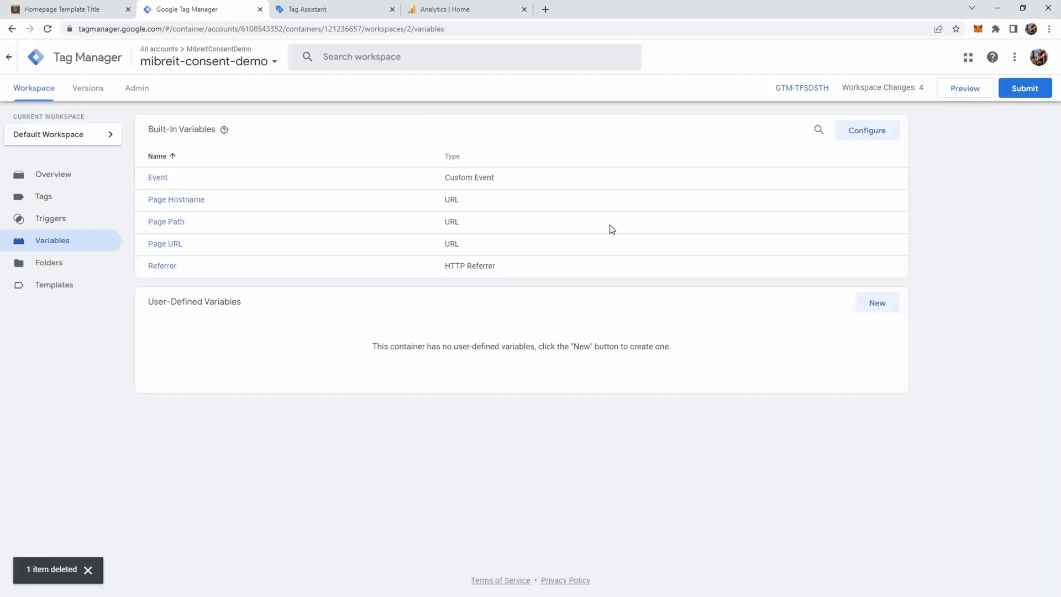
left_click(51, 219)
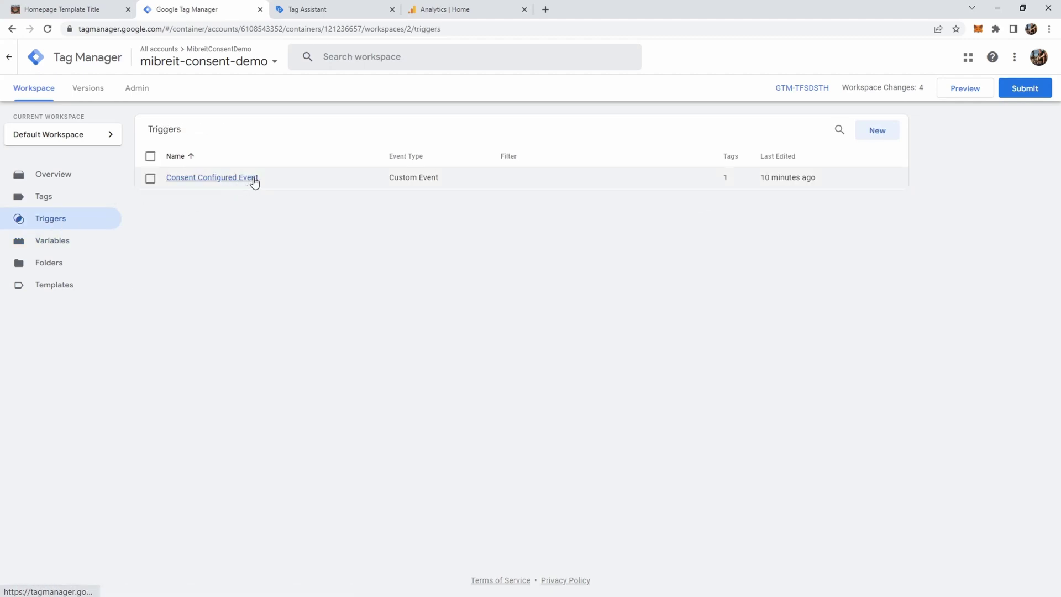
left_click(66, 202)
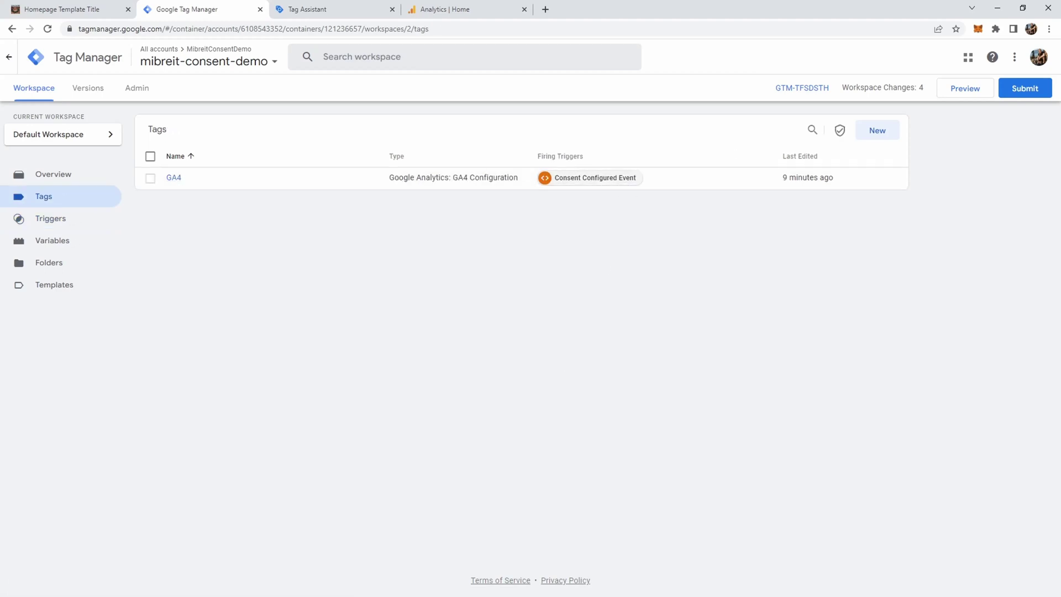
- Delete the gtag('set', consentCookie); lines from both consent branches in about.html
key("alt+Tab")
left_click_drag(370, 245, 153, 248)
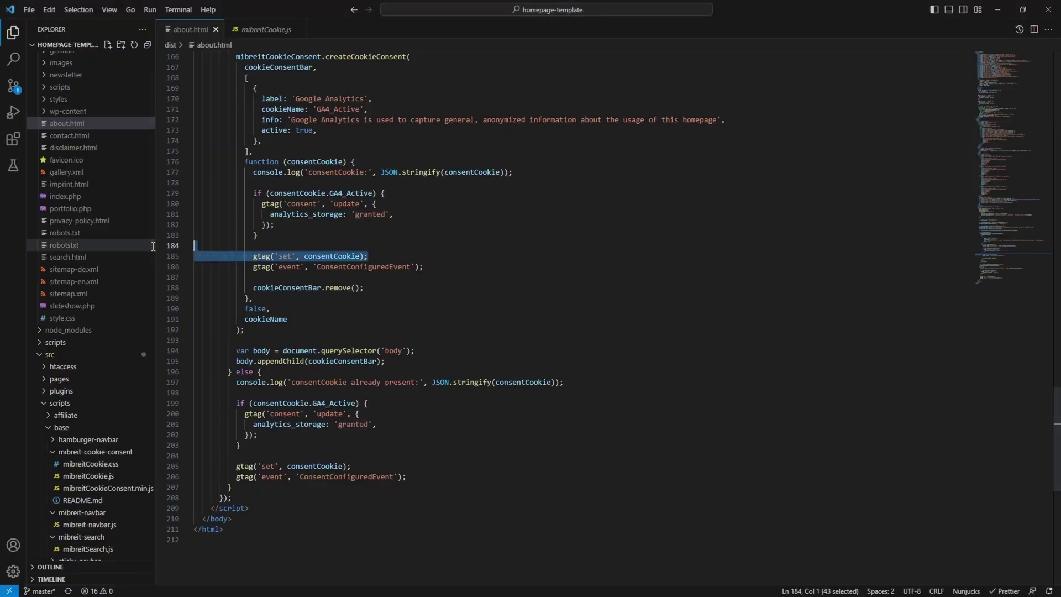
key("BackSpace")
key("BackSpace")
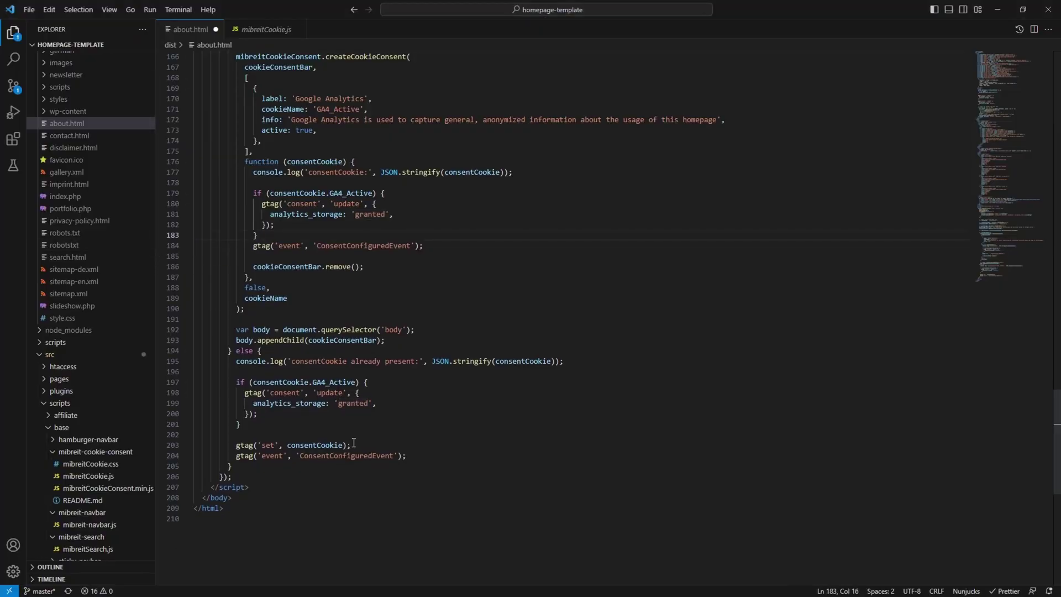
left_click_drag(353, 444, 194, 444)
key("BackSpace")
key("BackSpace")
key("BackSpace")
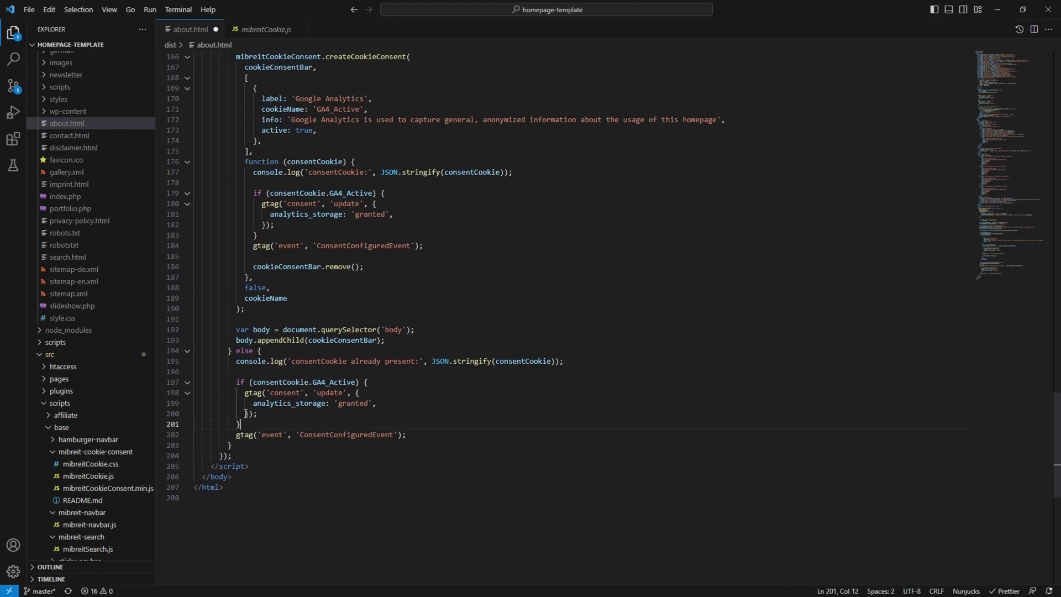
- Scroll to and review the gtag consent default call
scroll(332, 390, "up", 20)
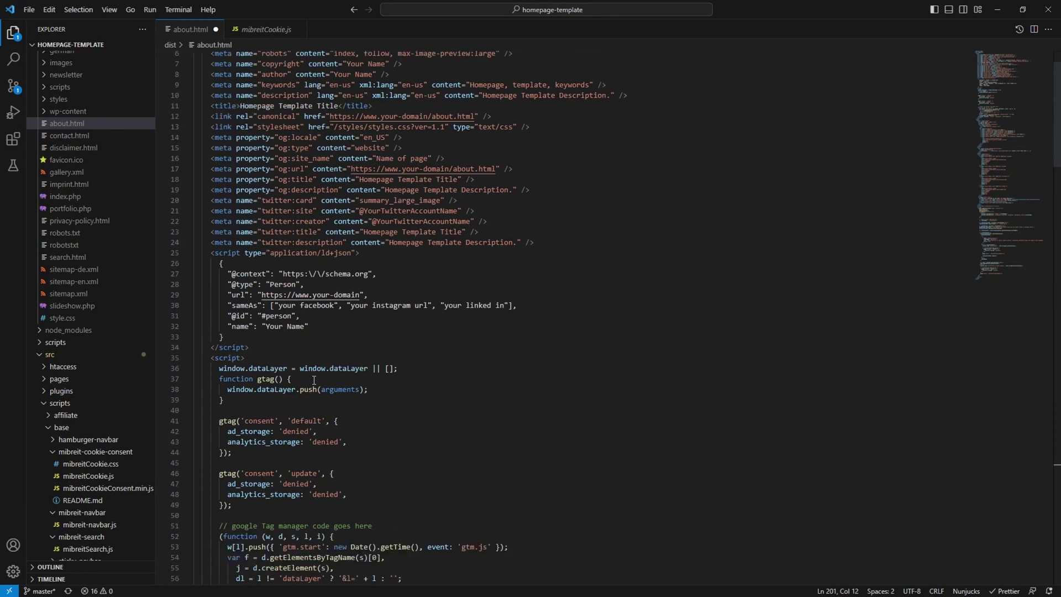
scroll(314, 381, "down", 3)
left_click_drag(243, 367, 198, 282)
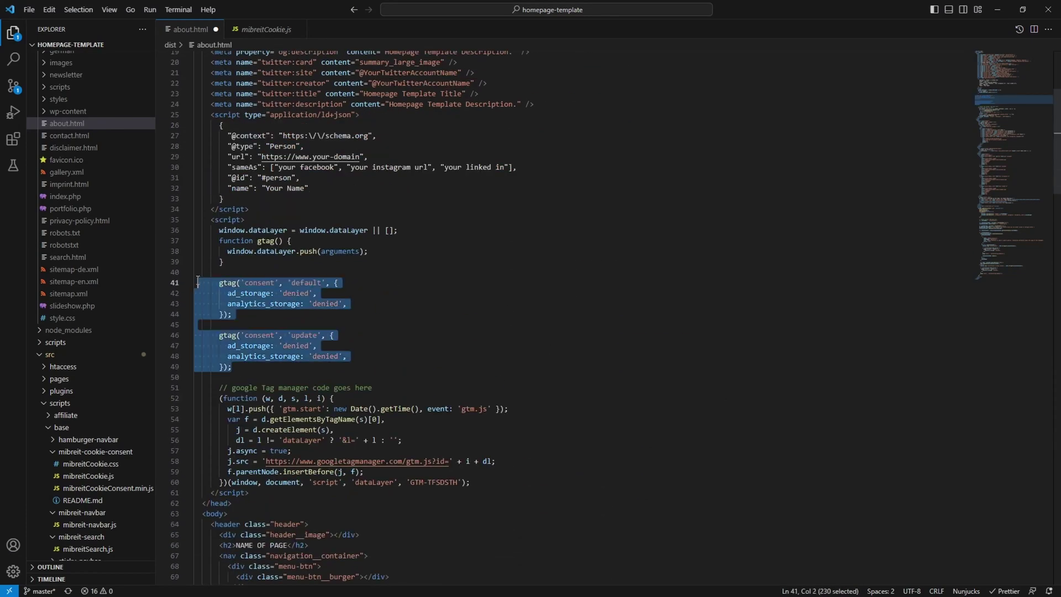
double_click(310, 283)
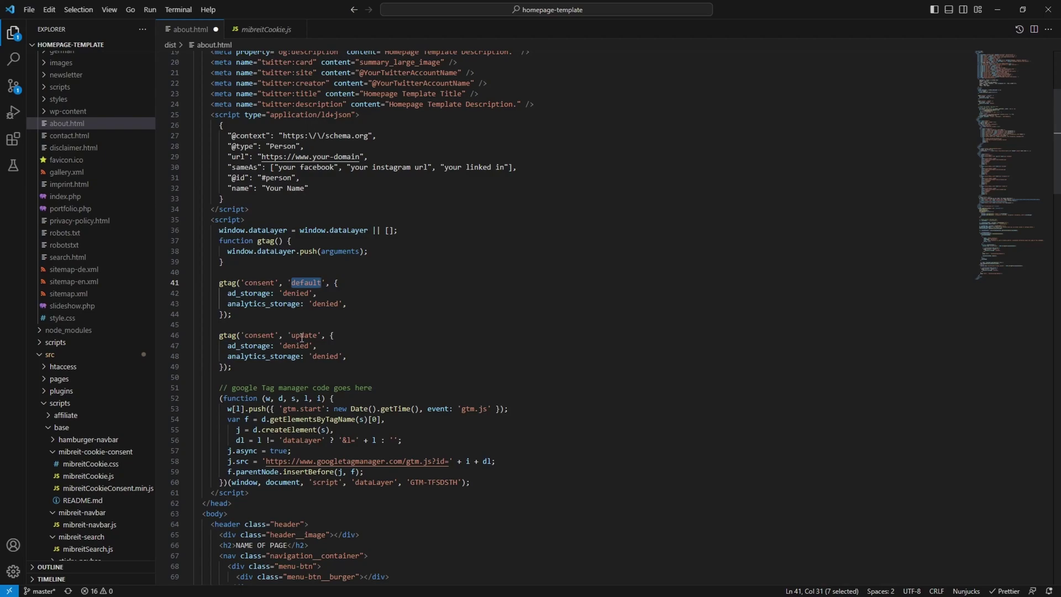